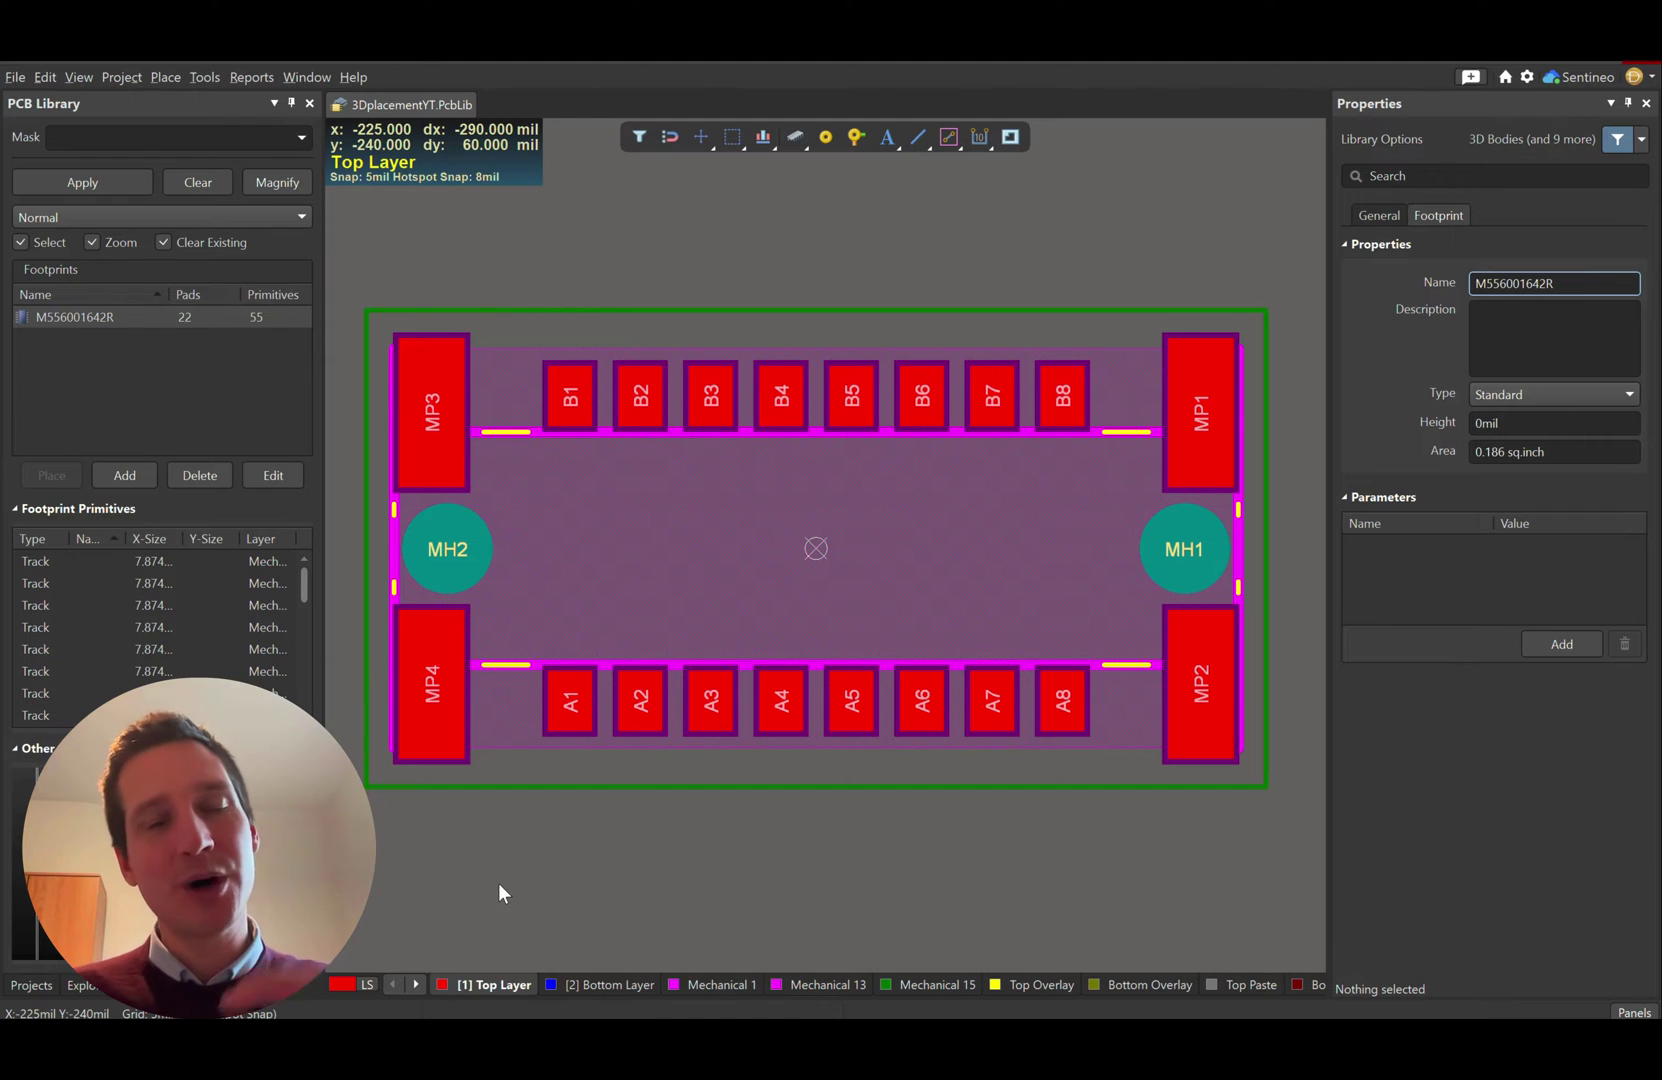
- Preview the footprint in 3D, find no 3D model on DigiKey's CAD page, and open Harwin's product page
{"action": "key", "text": "3"}
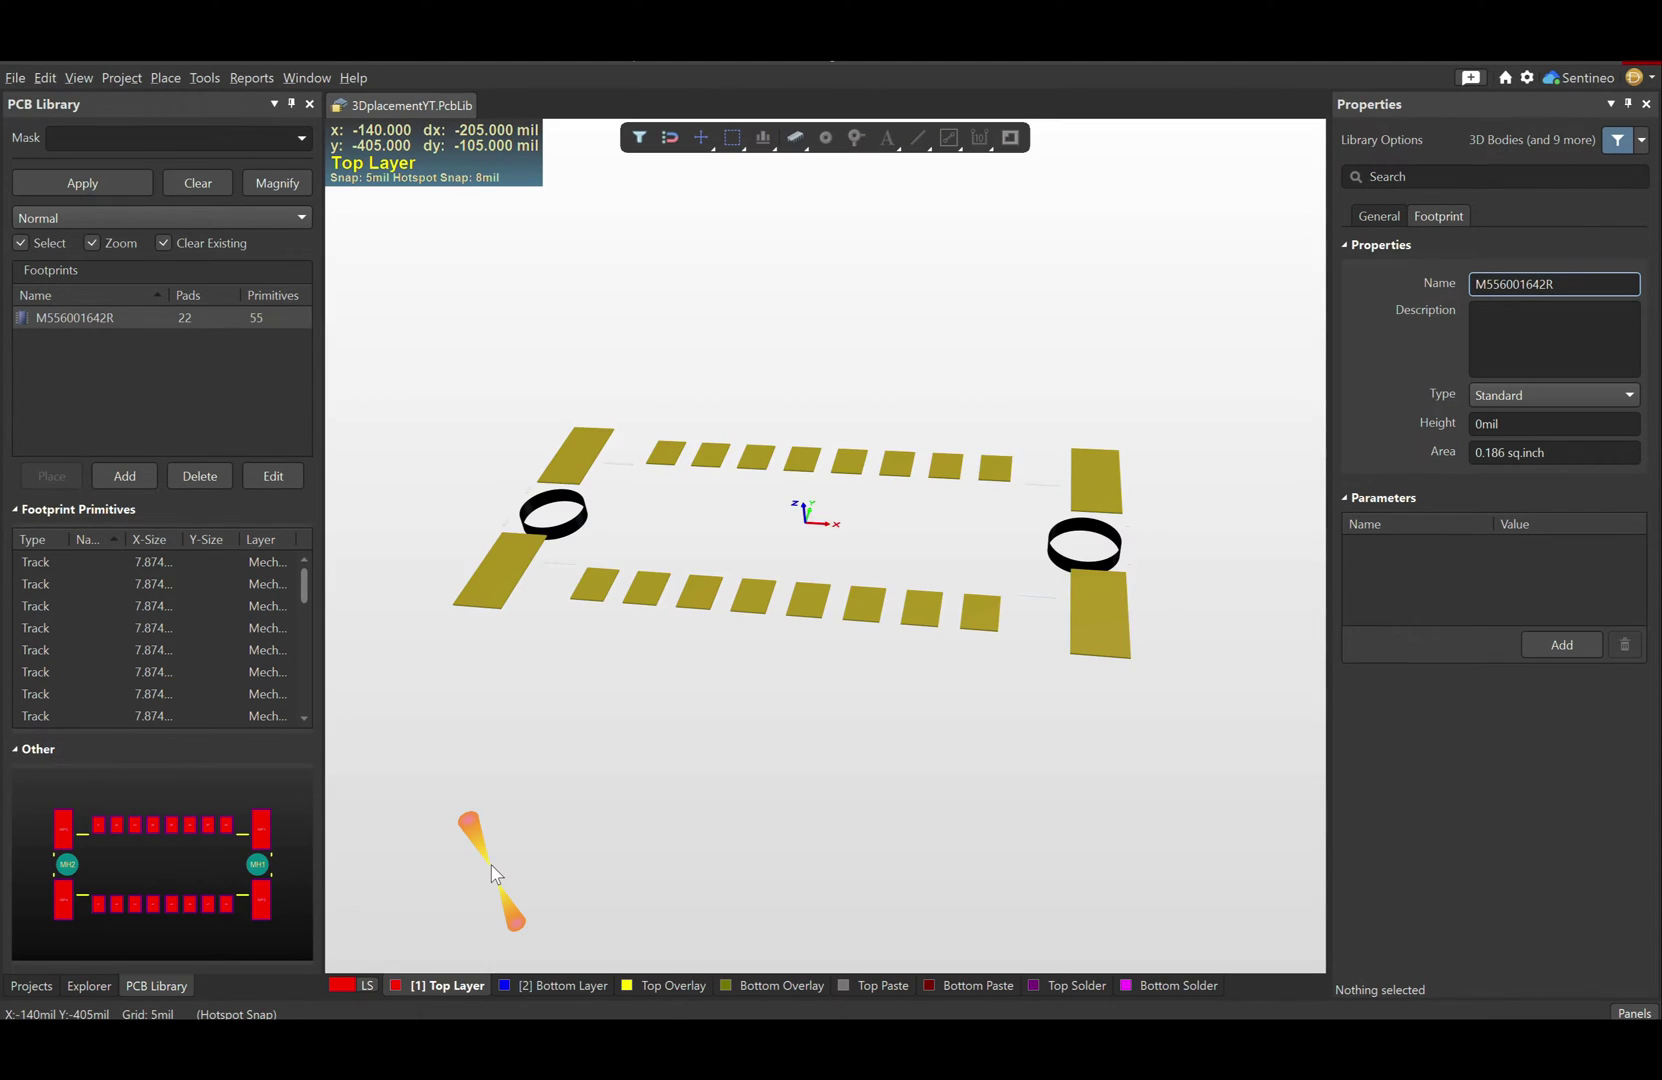
{"action": "key", "text": "2"}
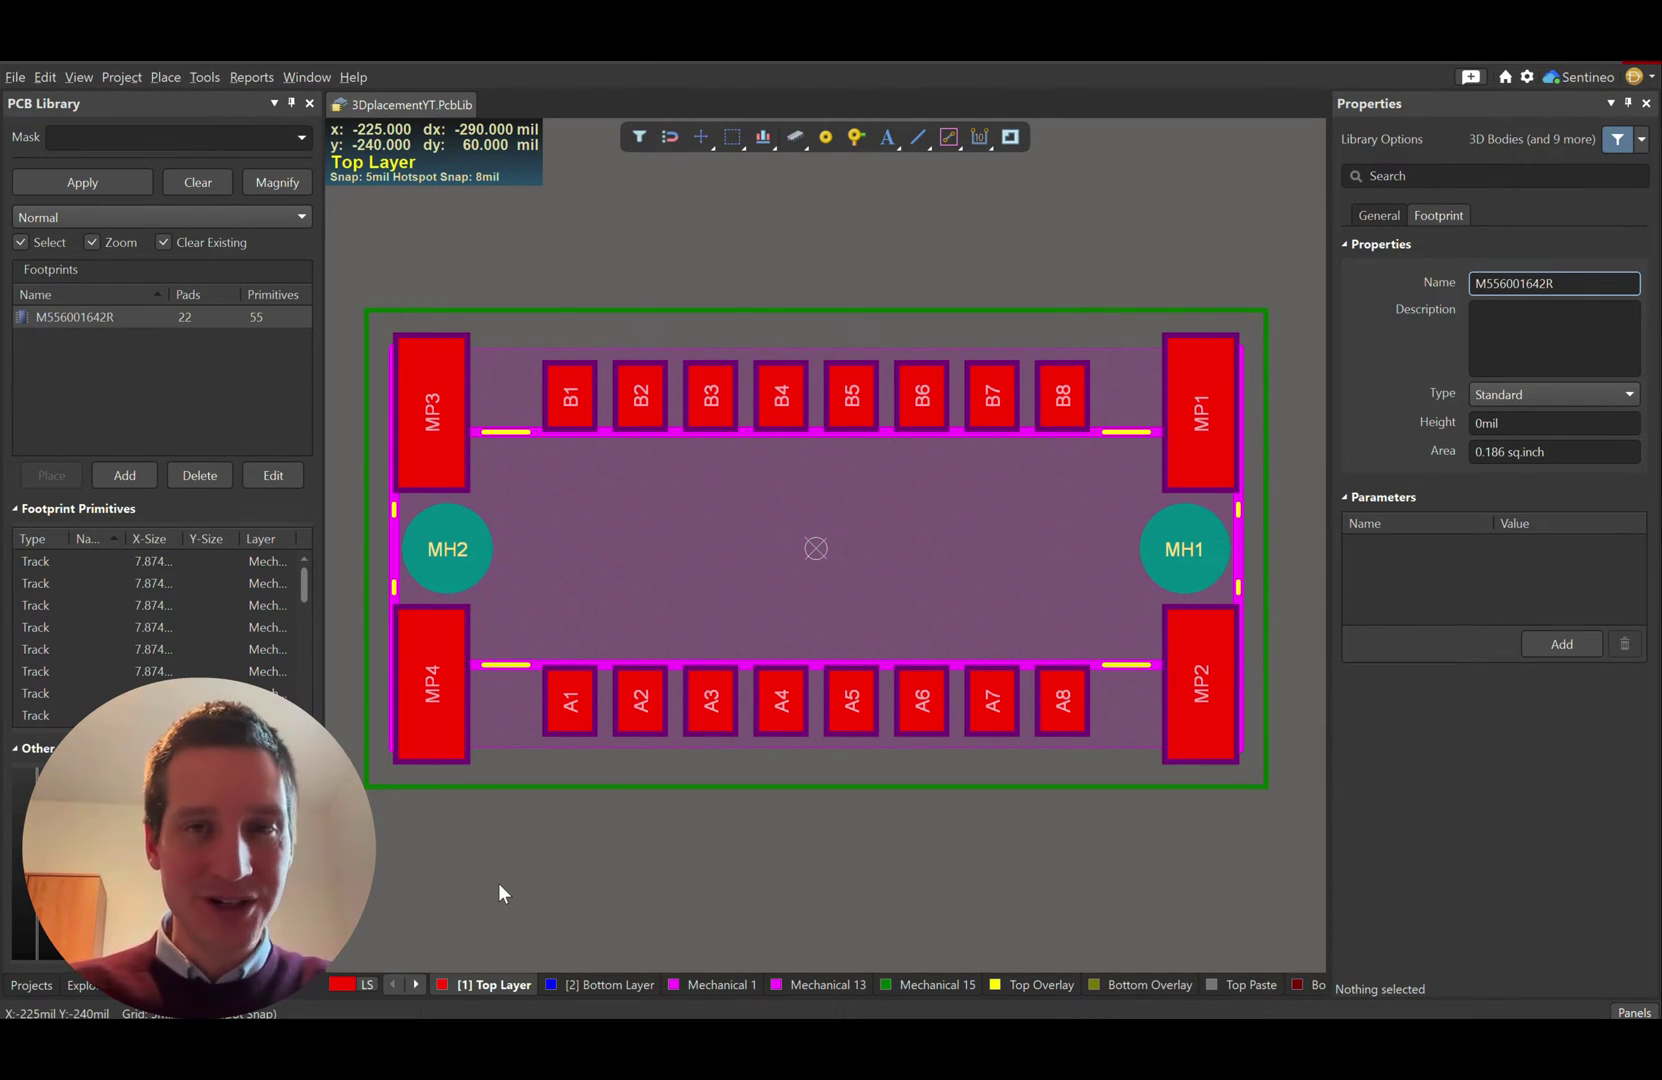
{"action": "key", "text": "super+Tab"}
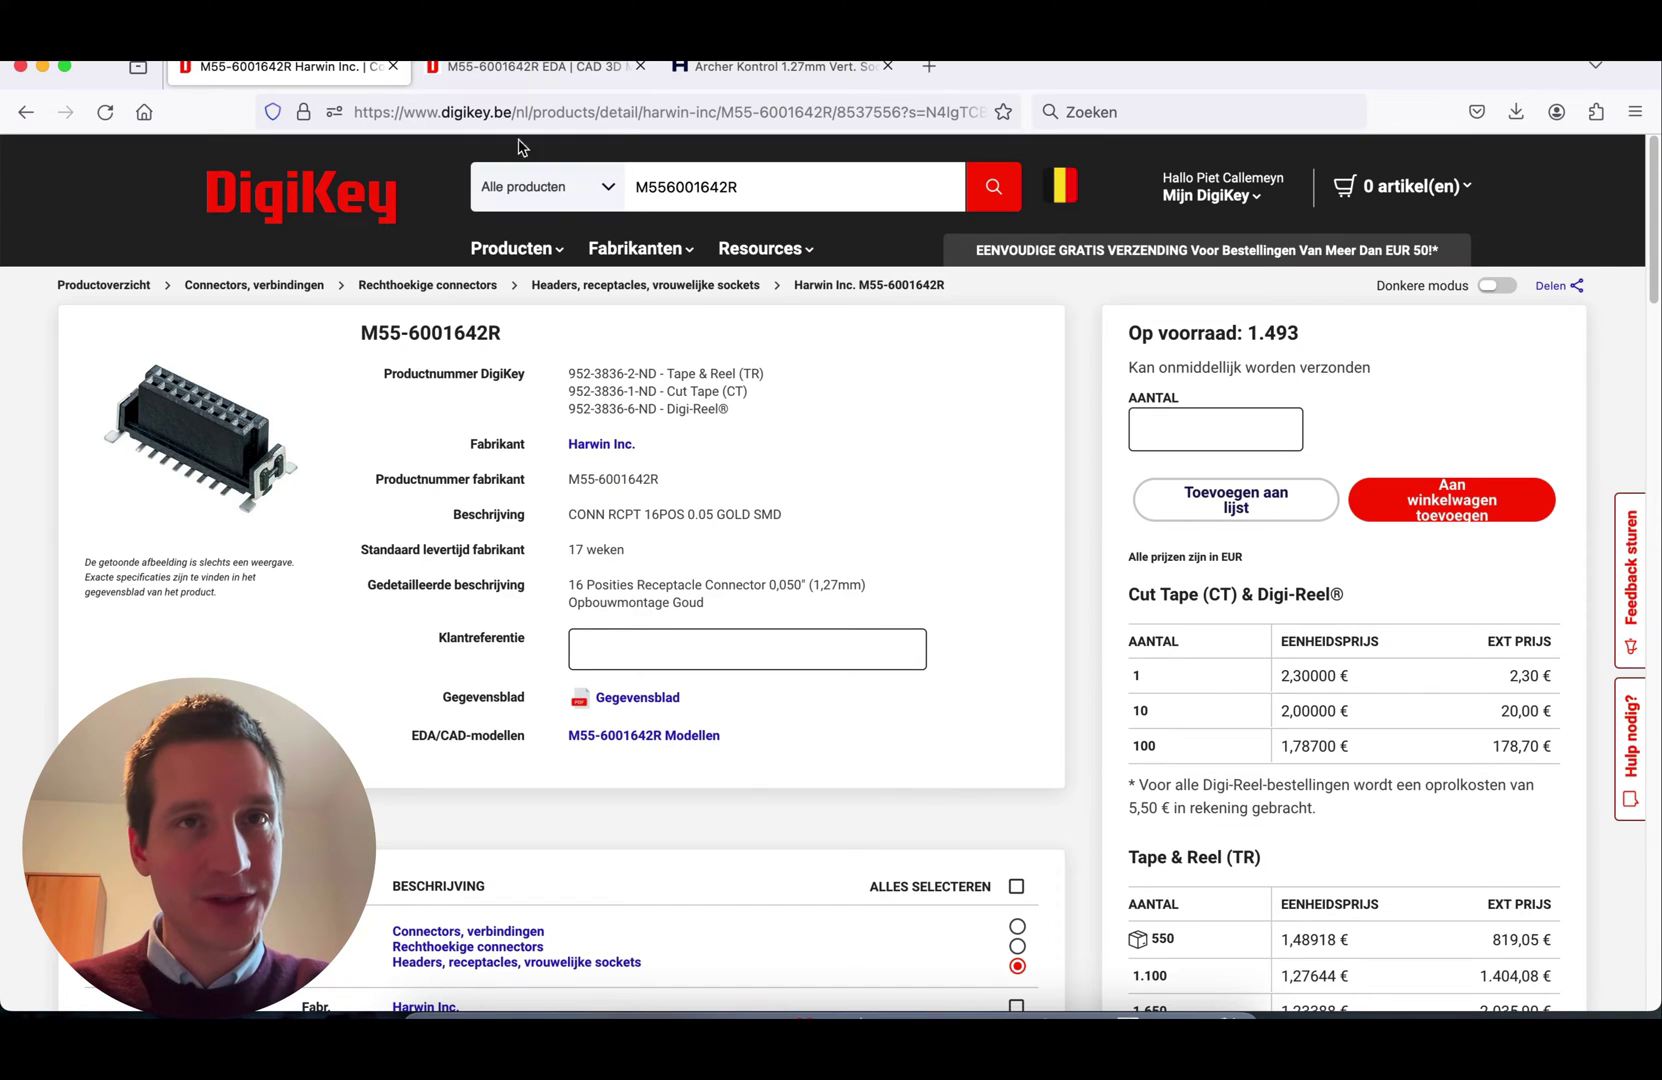
{"action": "left_click", "coordinate": [525, 67]}
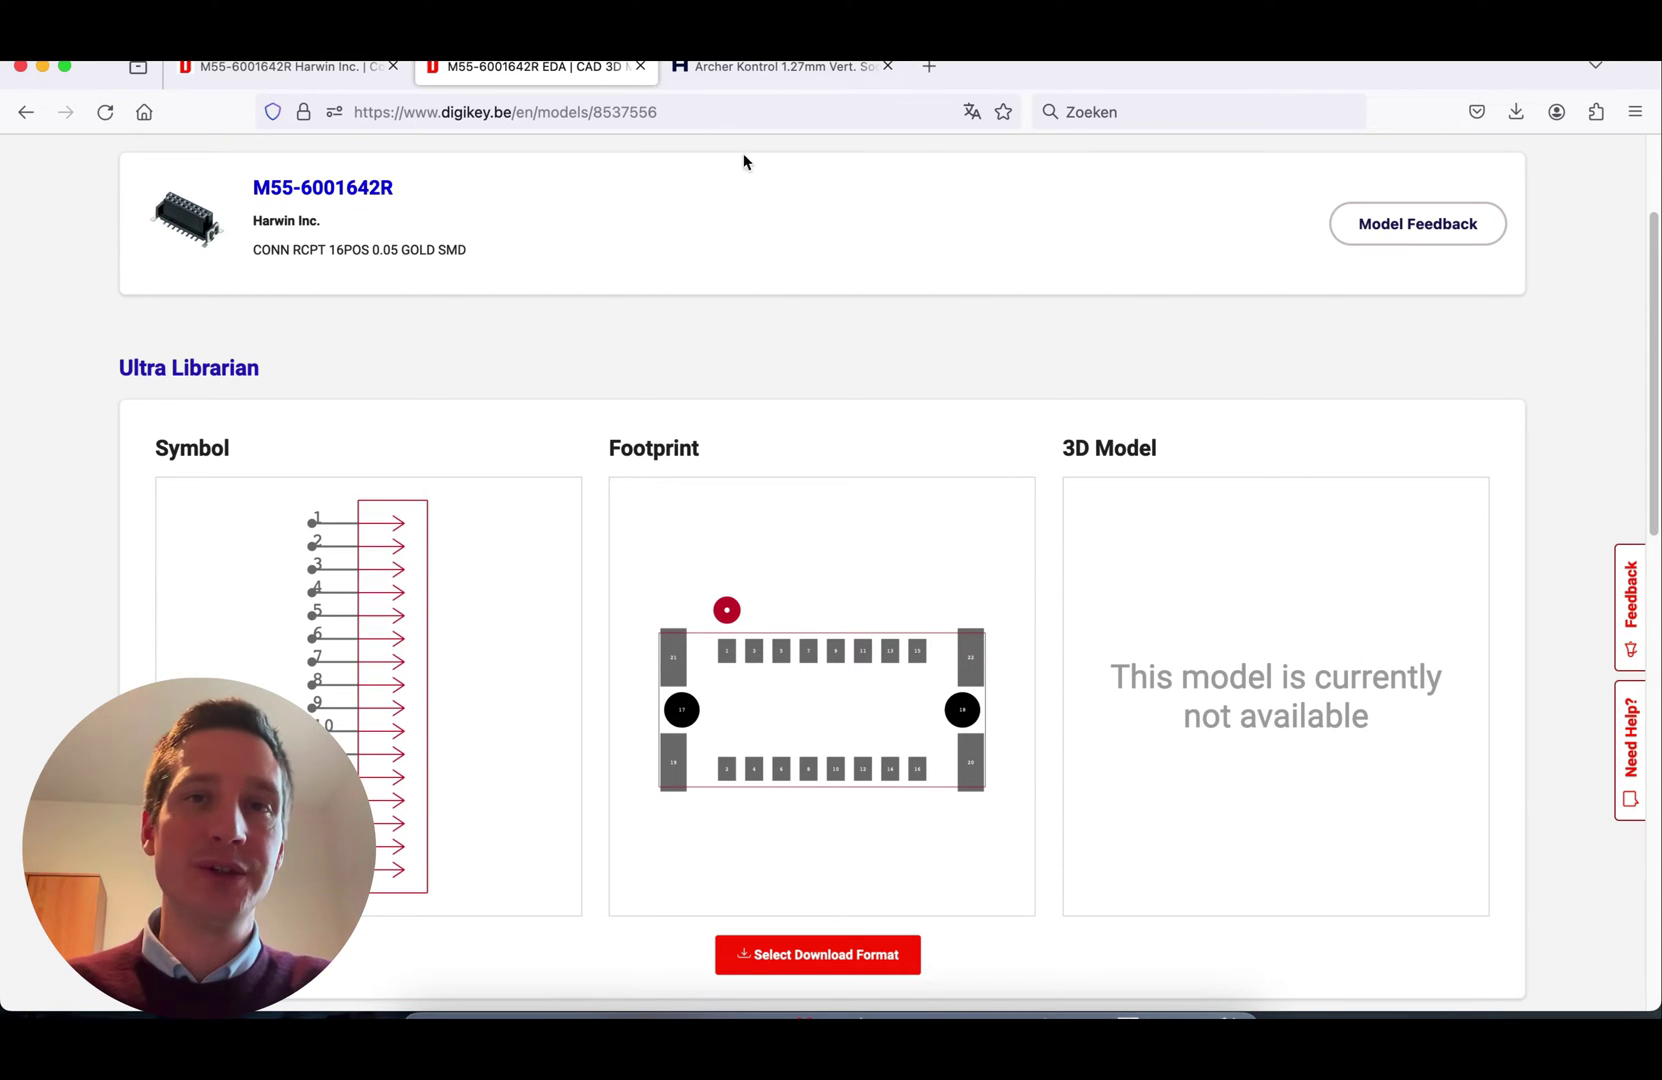
{"action": "left_click", "coordinate": [774, 70]}
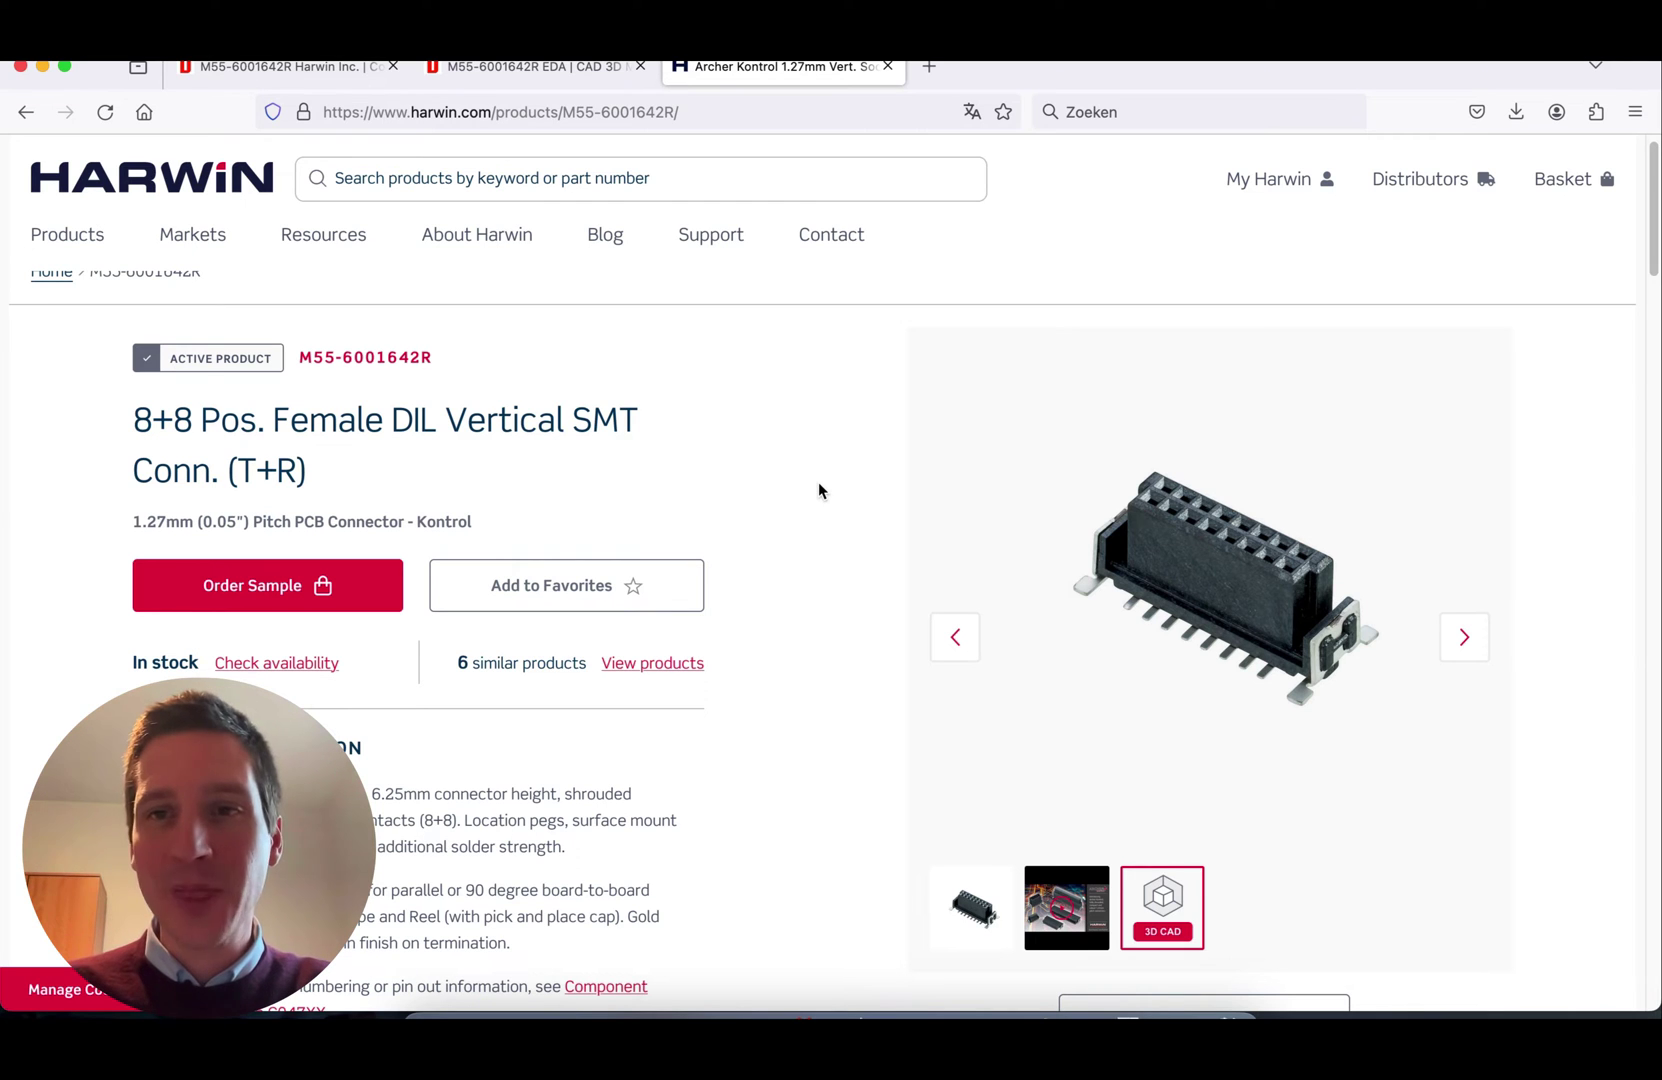
- Scroll Harwin's product page to the Downloads list showing the STP/IGES CAD model ZIP
{"action": "scroll", "coordinate": [768, 490], "scroll_direction": "down", "scroll_amount": 20}
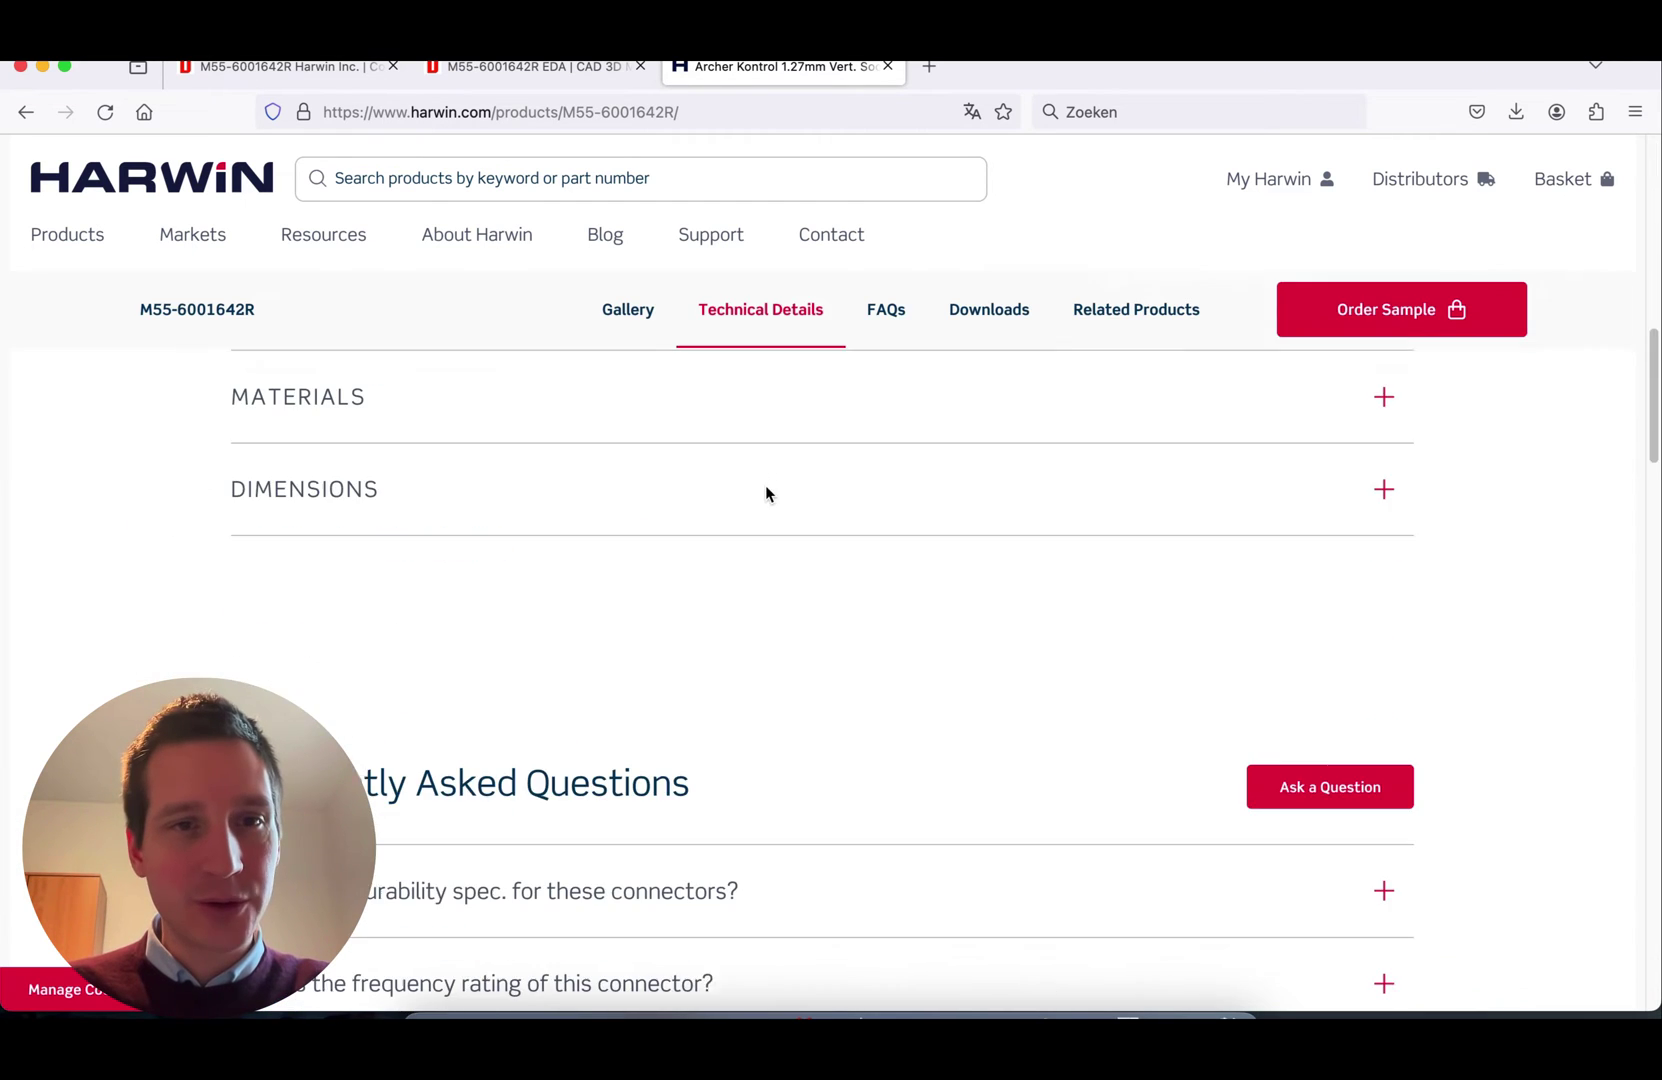
{"action": "scroll", "coordinate": [793, 561], "scroll_direction": "down", "scroll_amount": 7}
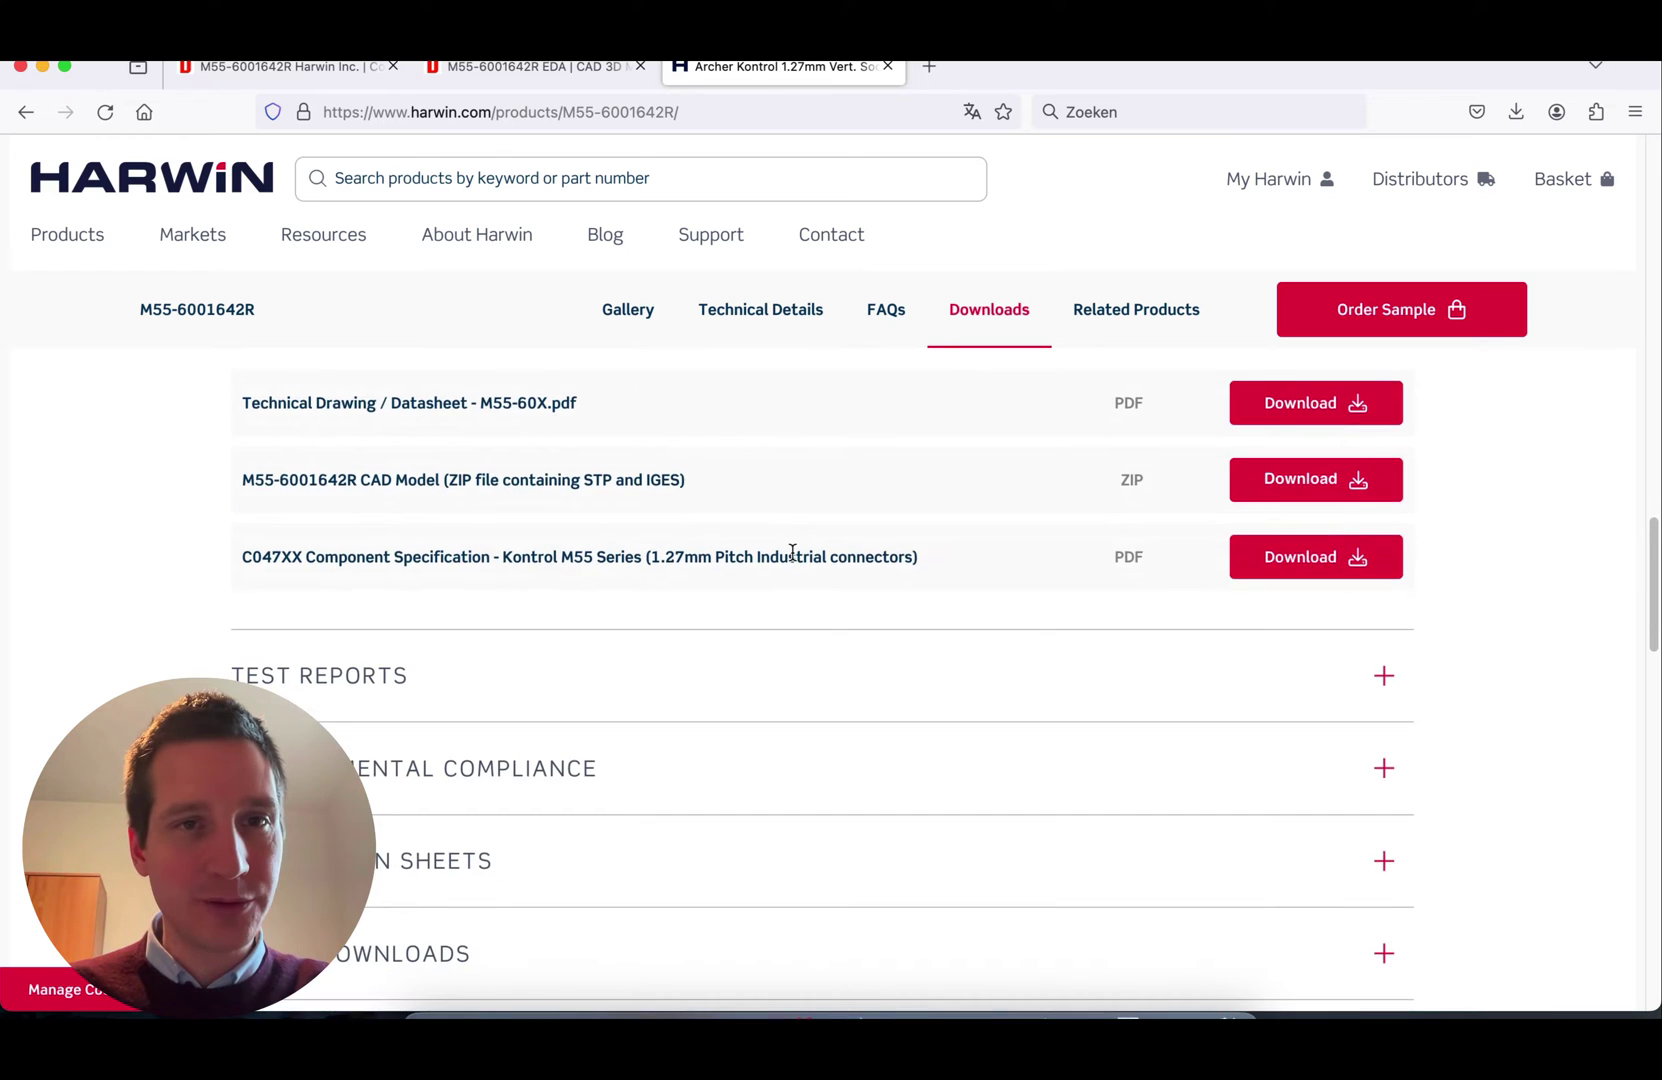
{"action": "scroll", "coordinate": [795, 560], "scroll_direction": "up", "scroll_amount": 3}
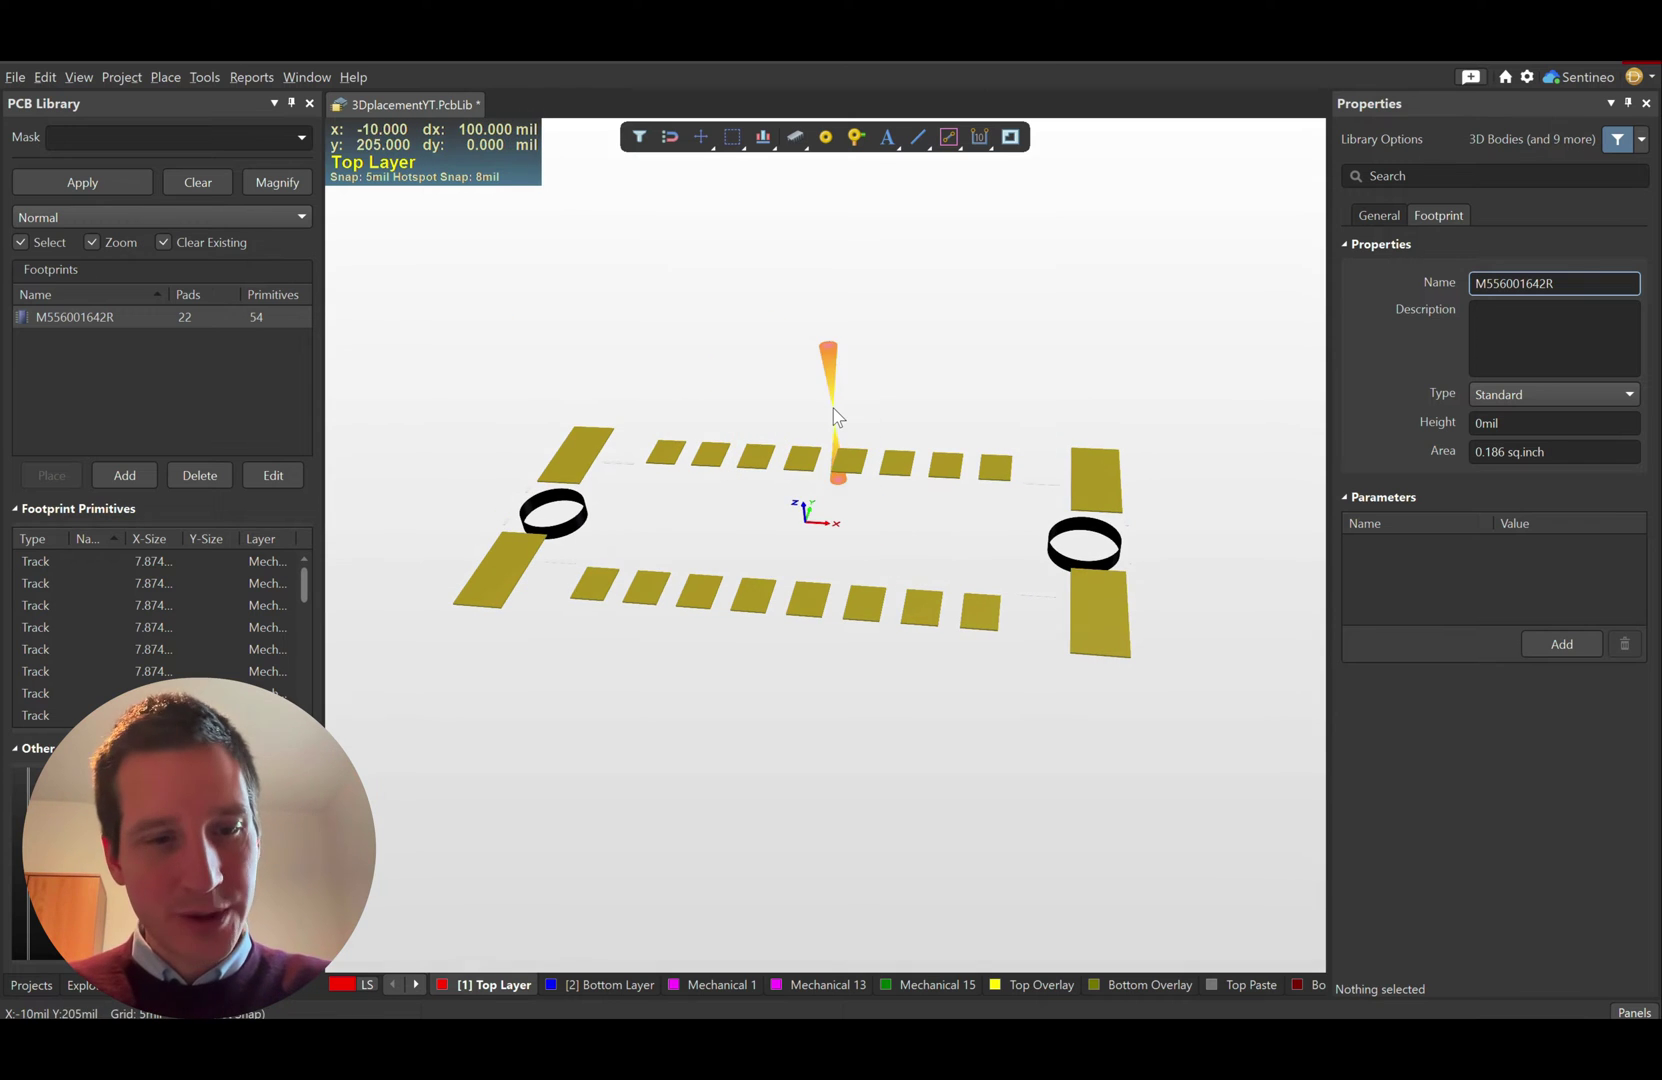
- Show the connector footprint's pads A1–B8, MP1–MP4 and holes MH1–MH2 in the 2D view
{"action": "key", "text": "2"}
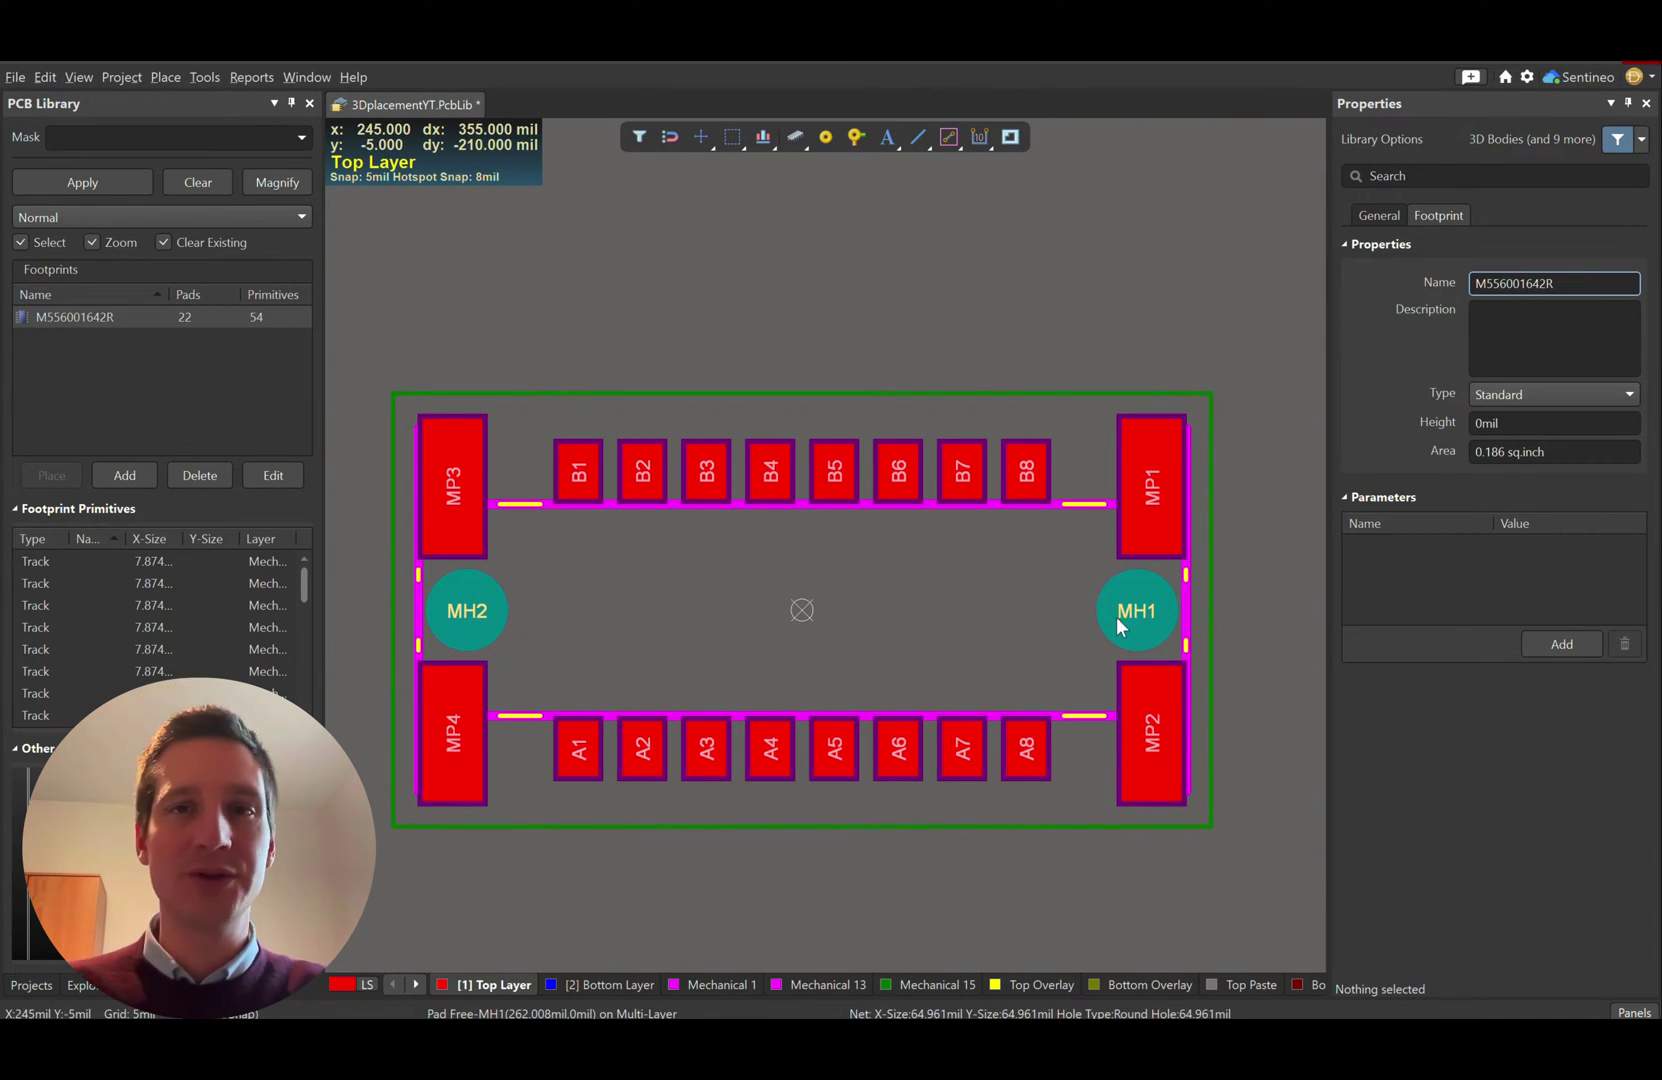
{"action": "scroll", "coordinate": [655, 313], "scroll_direction": "down", "scroll_amount": 2}
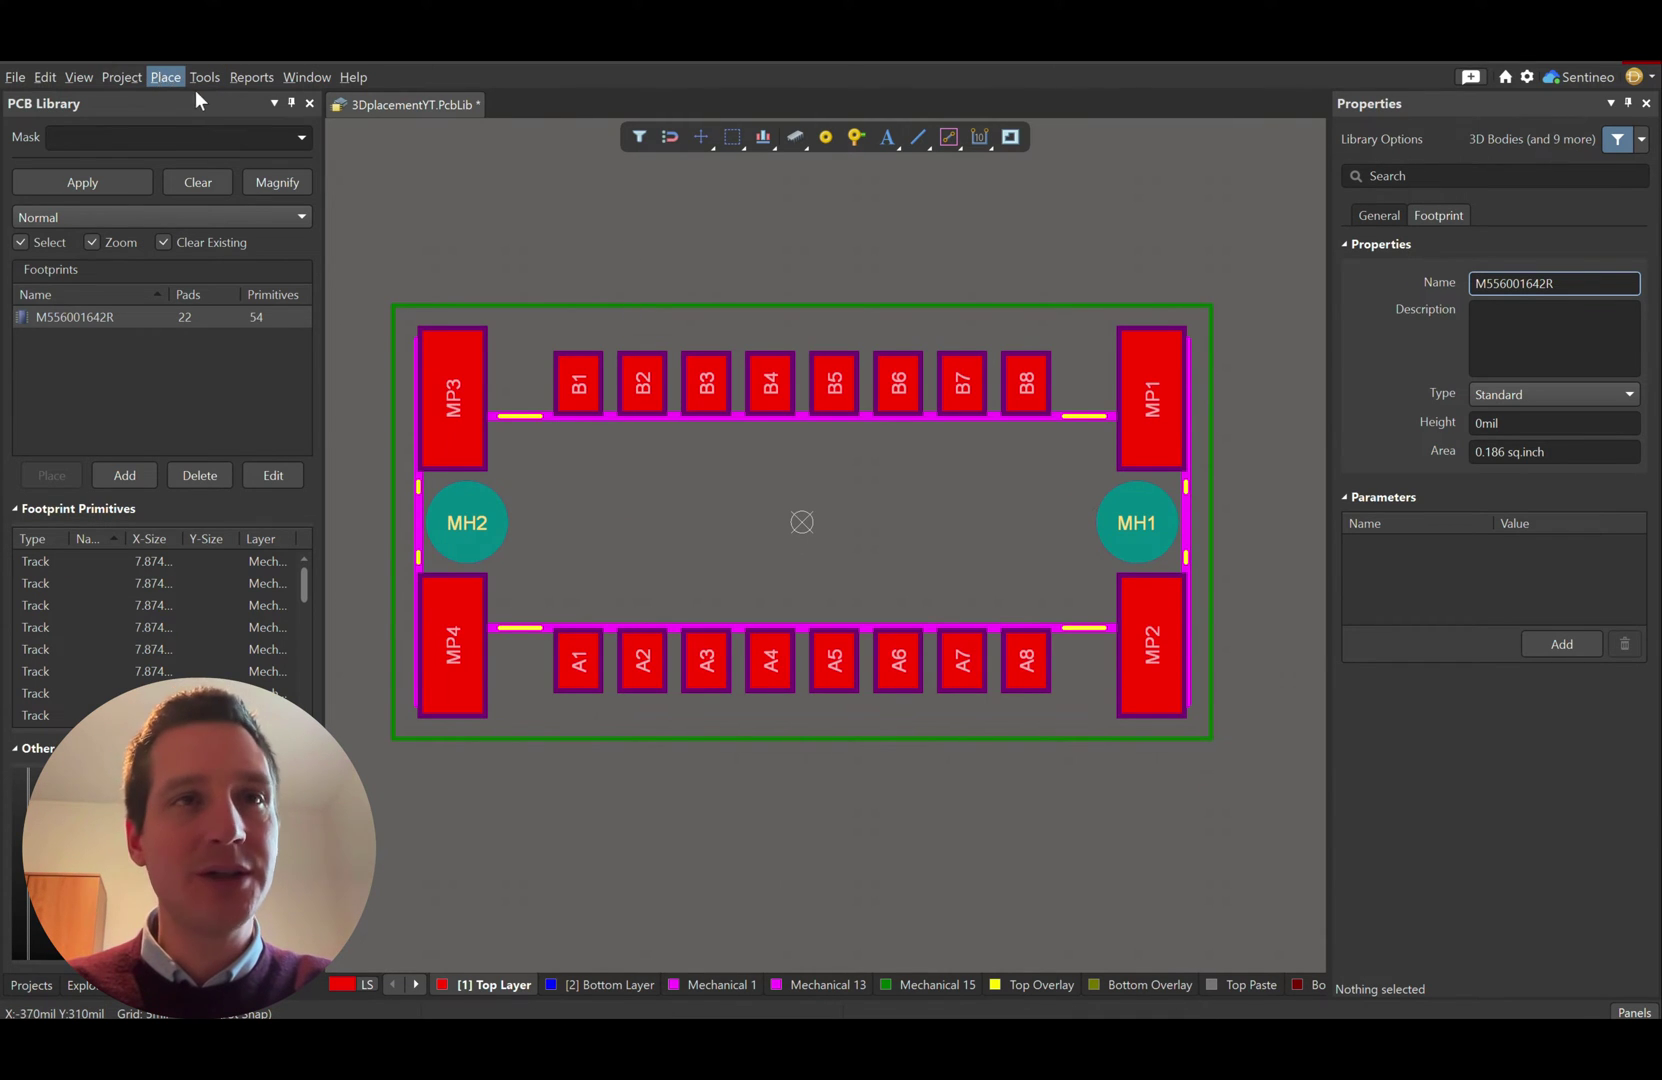
- Place the m55-6001642_asm .stp file as a 3D body, rotated 90°, at the footprint centre
{"action": "left_click", "coordinate": [164, 77]}
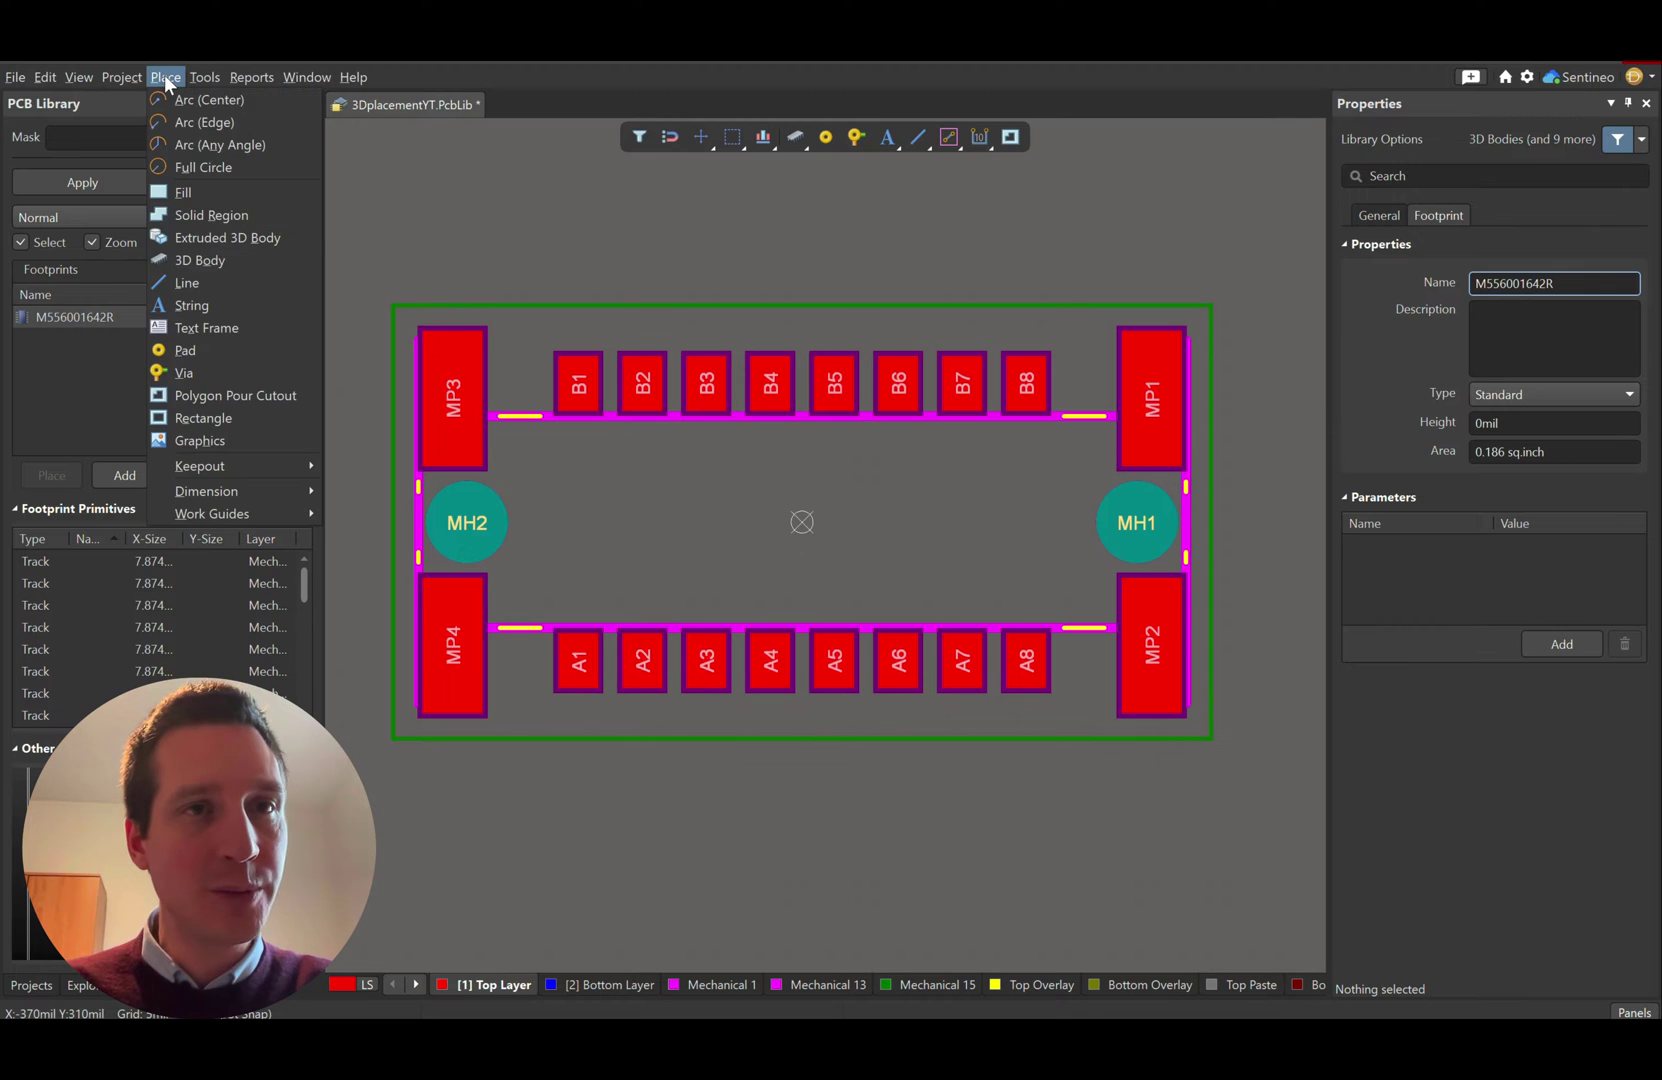
{"action": "left_click", "coordinate": [200, 260]}
{"action": "left_click", "coordinate": [862, 384]}
{"action": "left_click", "coordinate": [1212, 690]}
{"action": "key", "text": "space"}
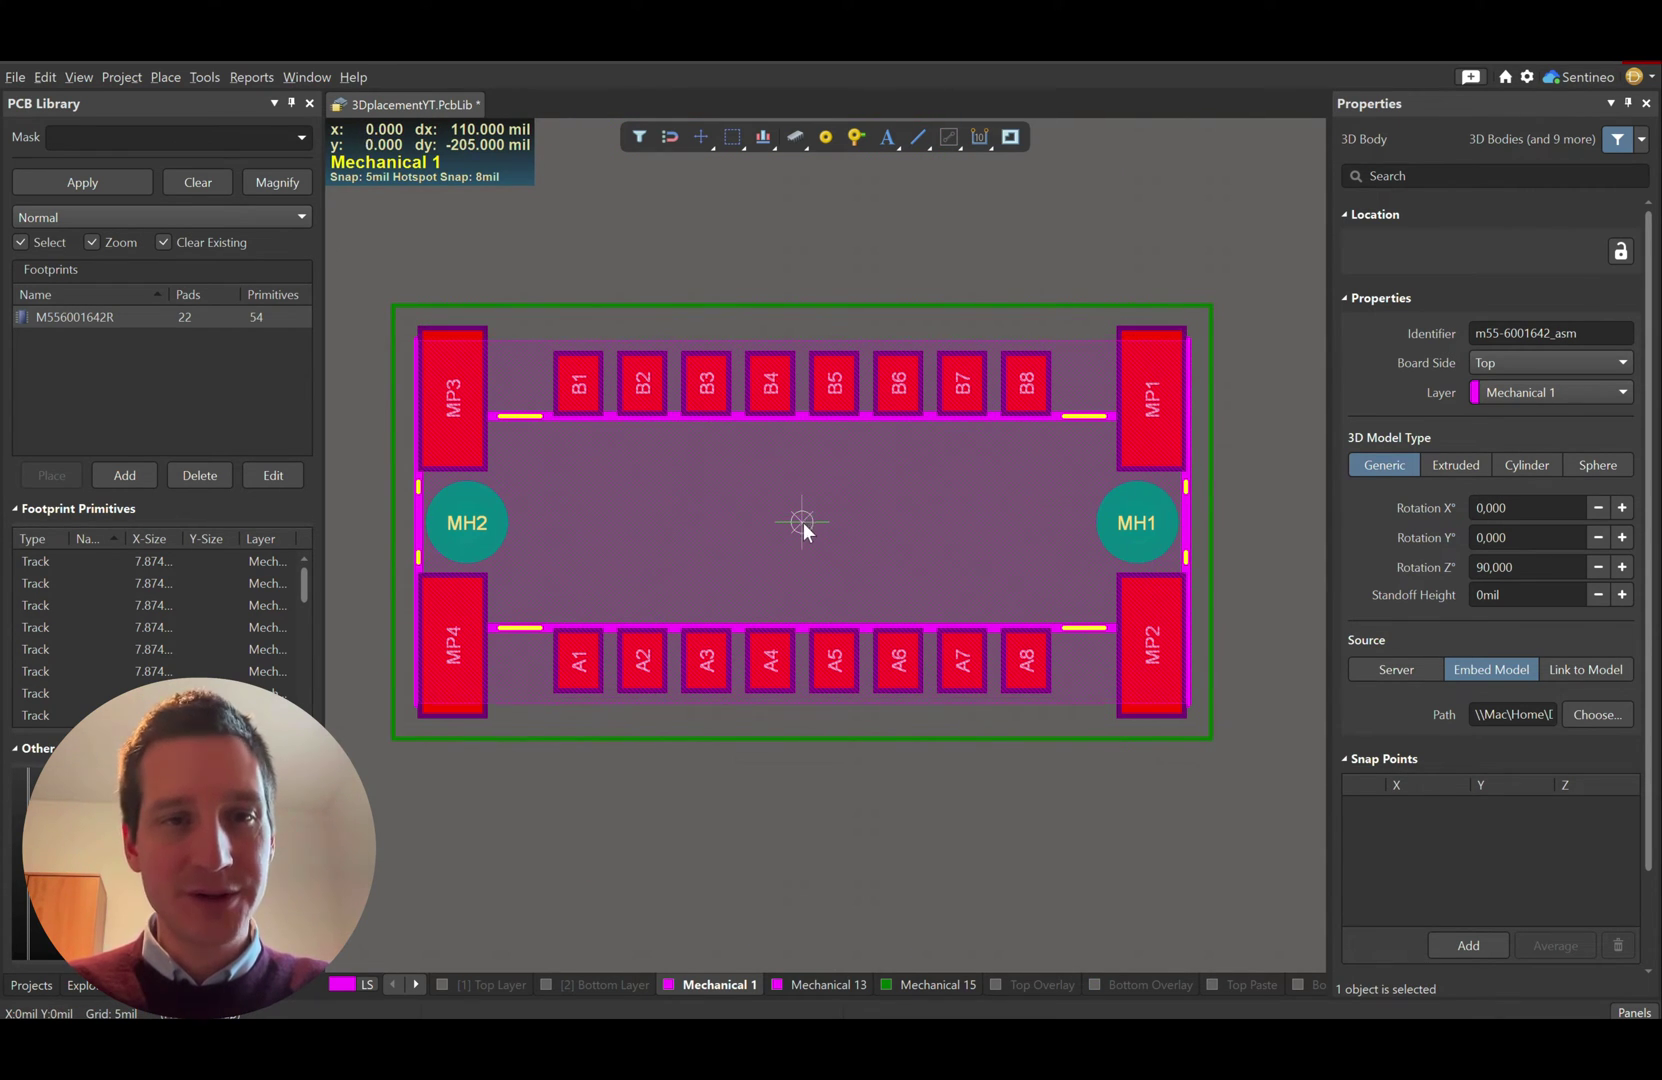
{"action": "left_click", "coordinate": [802, 522]}
{"action": "key", "text": "space"}
{"action": "key", "text": "Escape"}
{"action": "left_click", "coordinate": [1234, 422]}
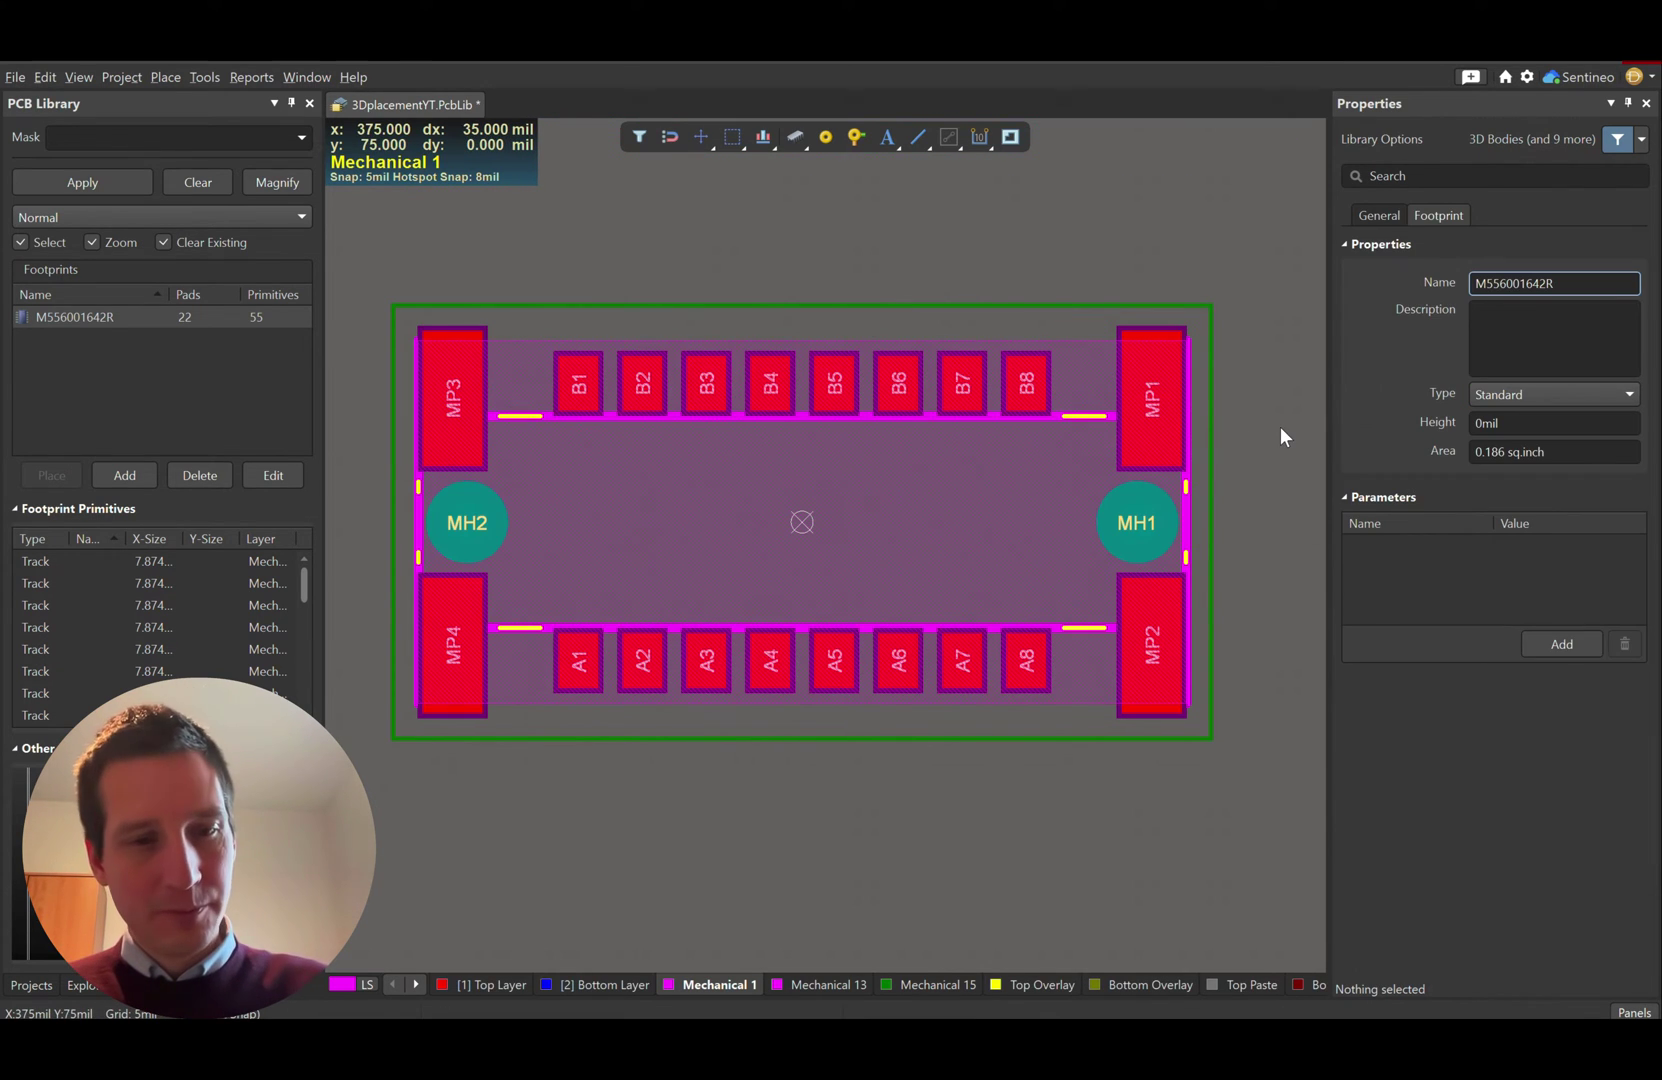
- In the 3D view, untick Override Color on the connector body so it shows native black
{"action": "key", "text": "3"}
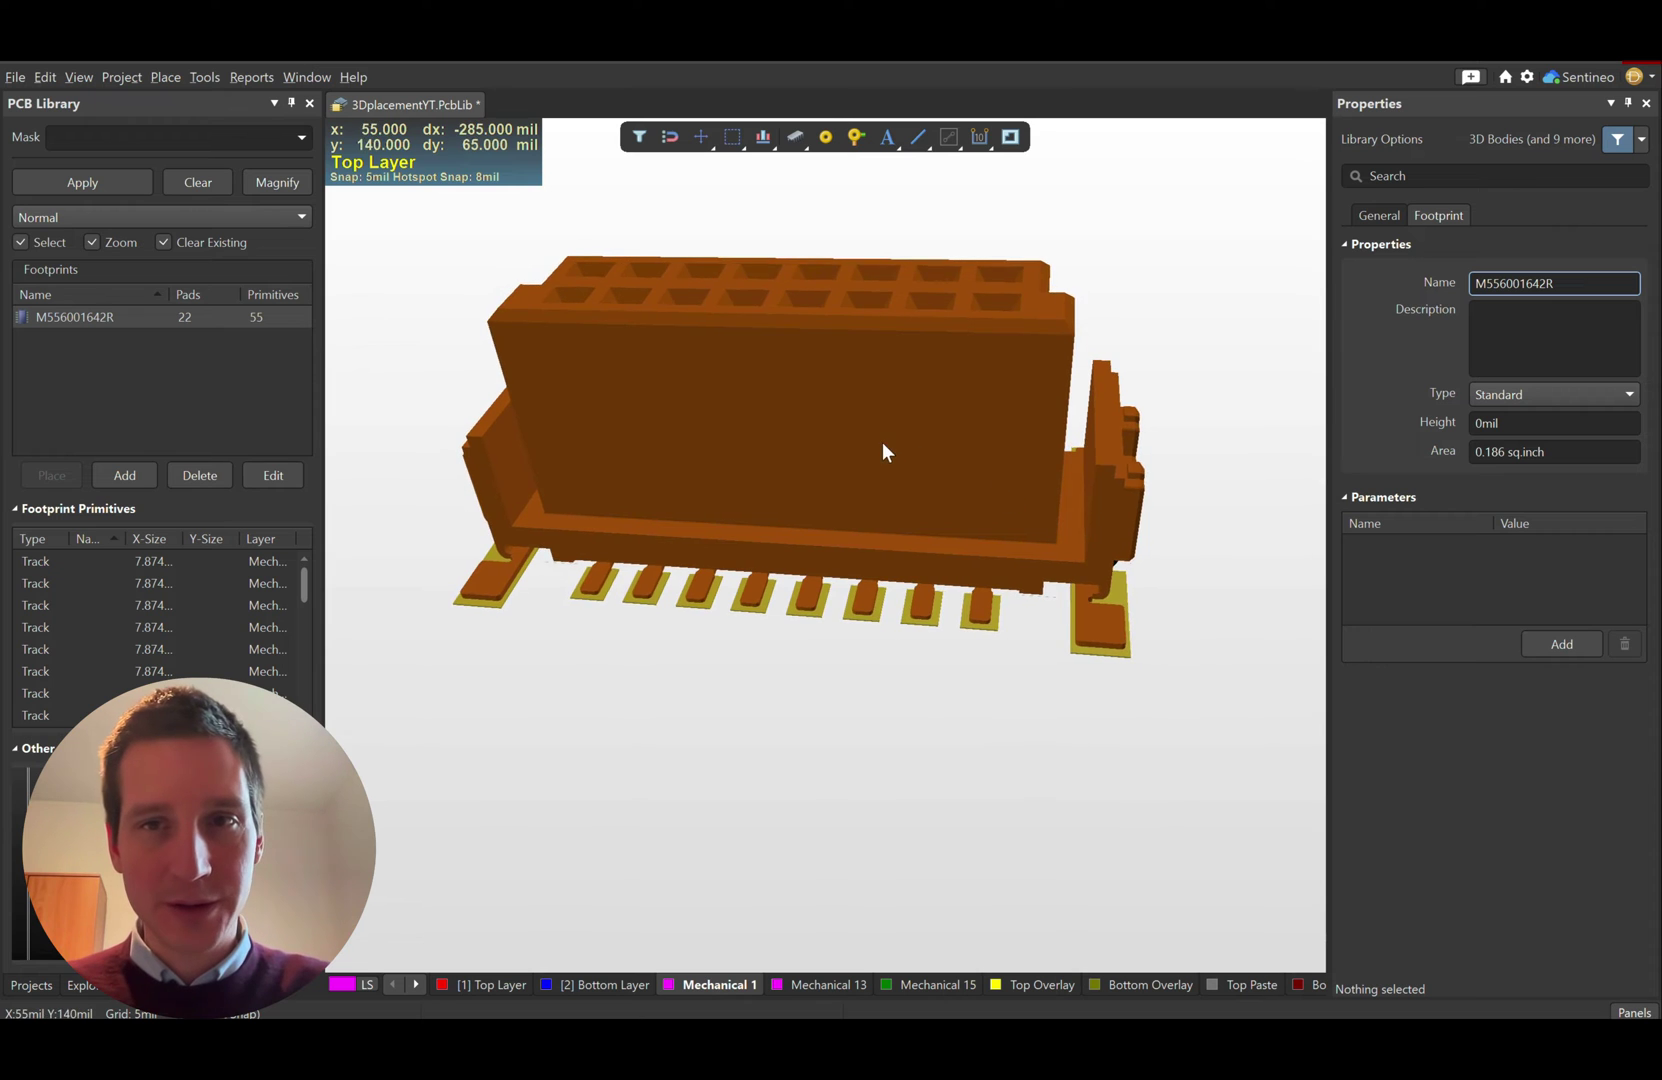
{"action": "right_click_drag", "start_coordinate": [857, 582], "coordinate": [912, 577], "text": "shift"}
{"action": "left_click", "coordinate": [912, 577]}
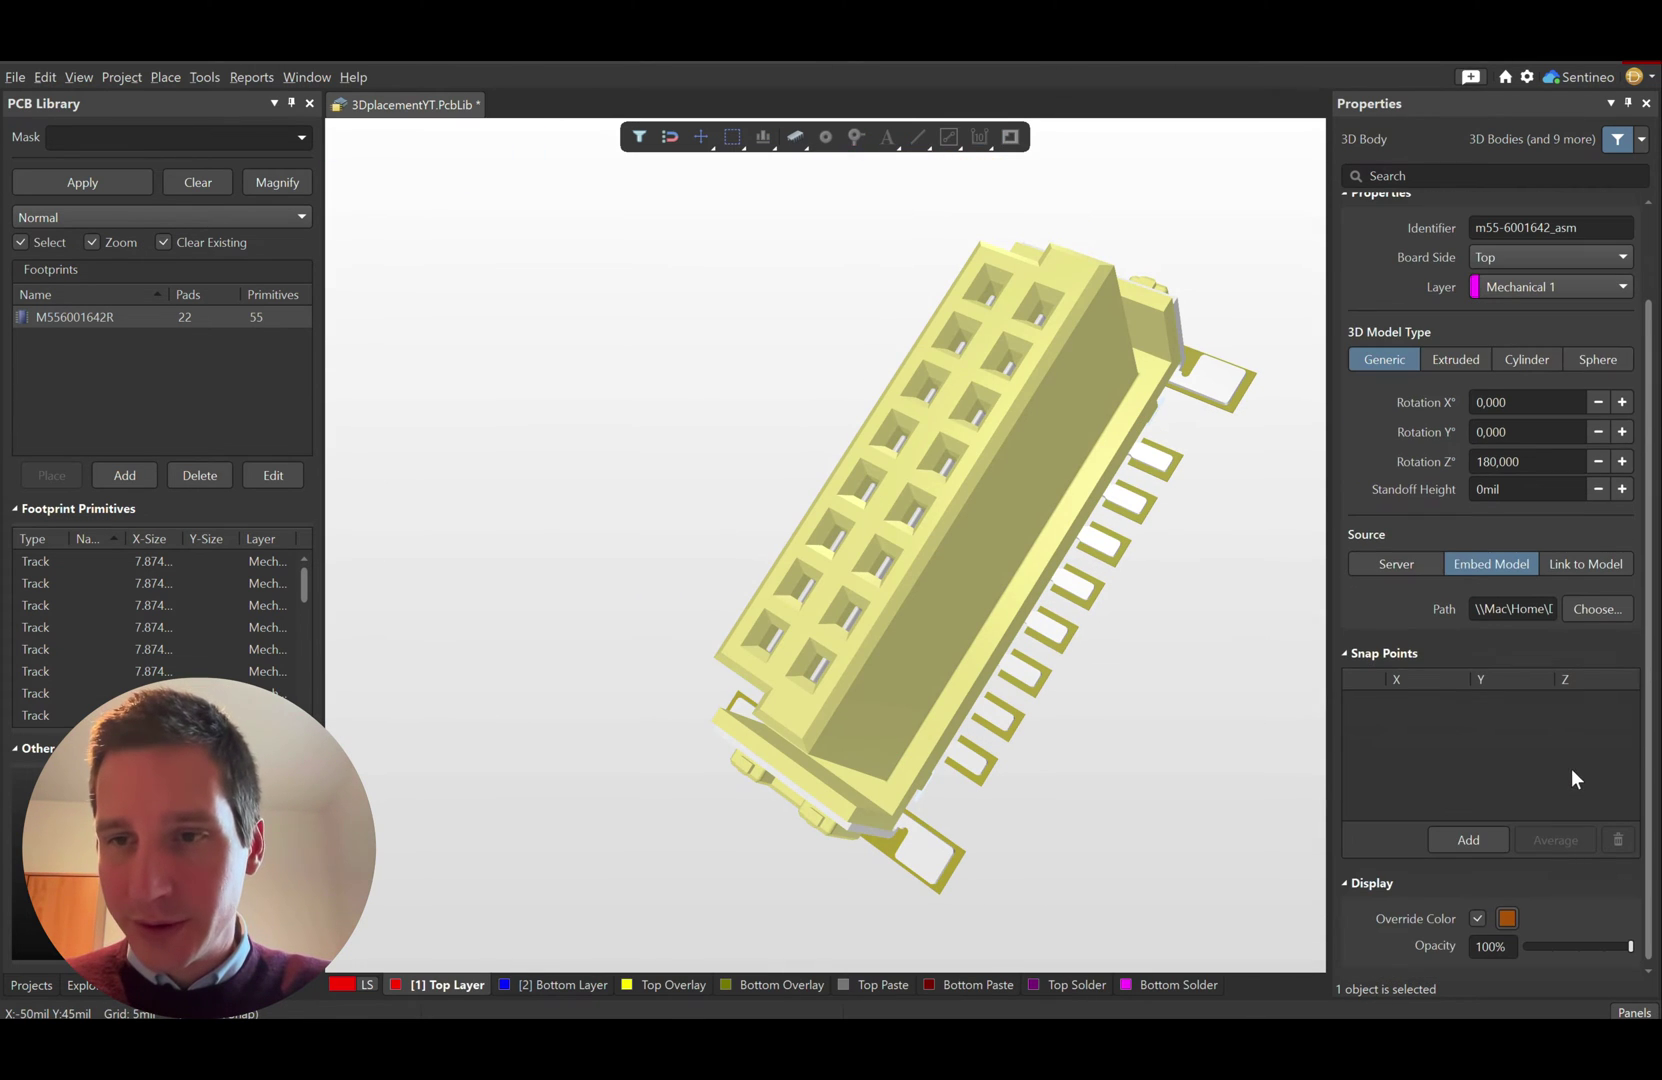
{"action": "left_click", "coordinate": [1471, 918]}
{"action": "left_click", "coordinate": [1092, 696]}
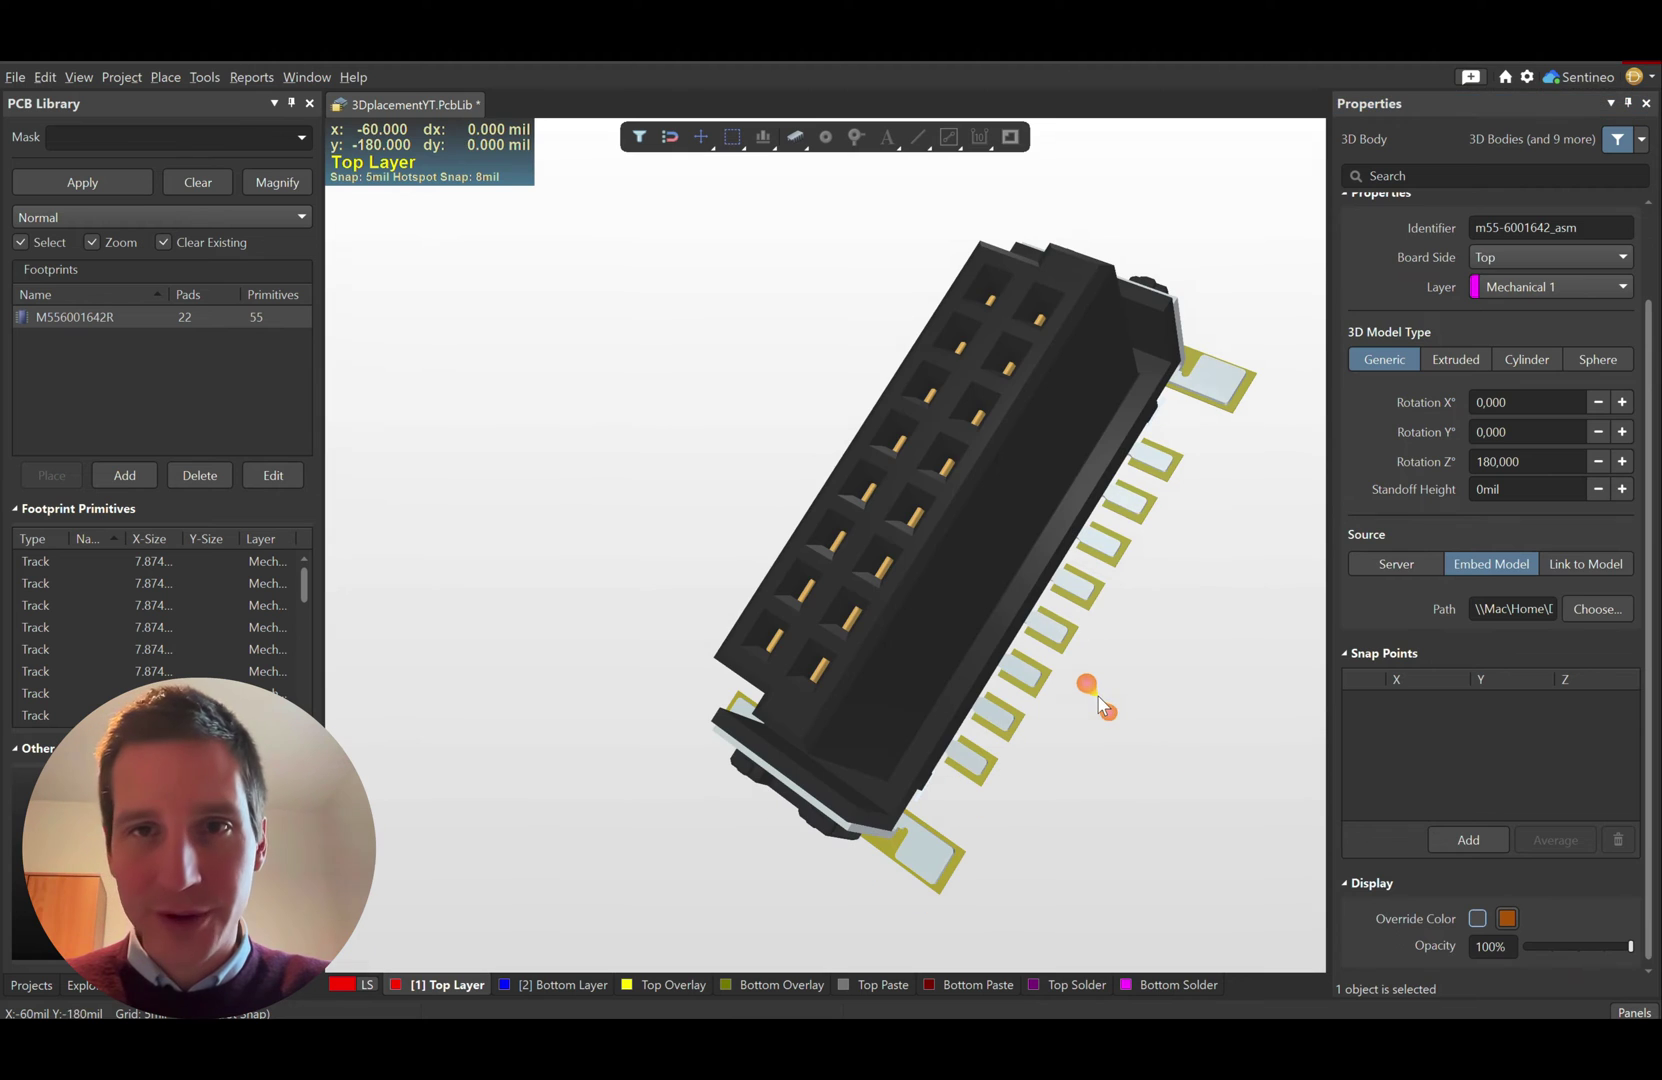
{"action": "right_click_drag", "start_coordinate": [918, 810], "coordinate": [980, 660], "text": "shift"}
- Move the 3D body over the footprint, rotate it to Z 270° and Y −90°, and inspect in 3D
{"action": "key", "text": "2"}
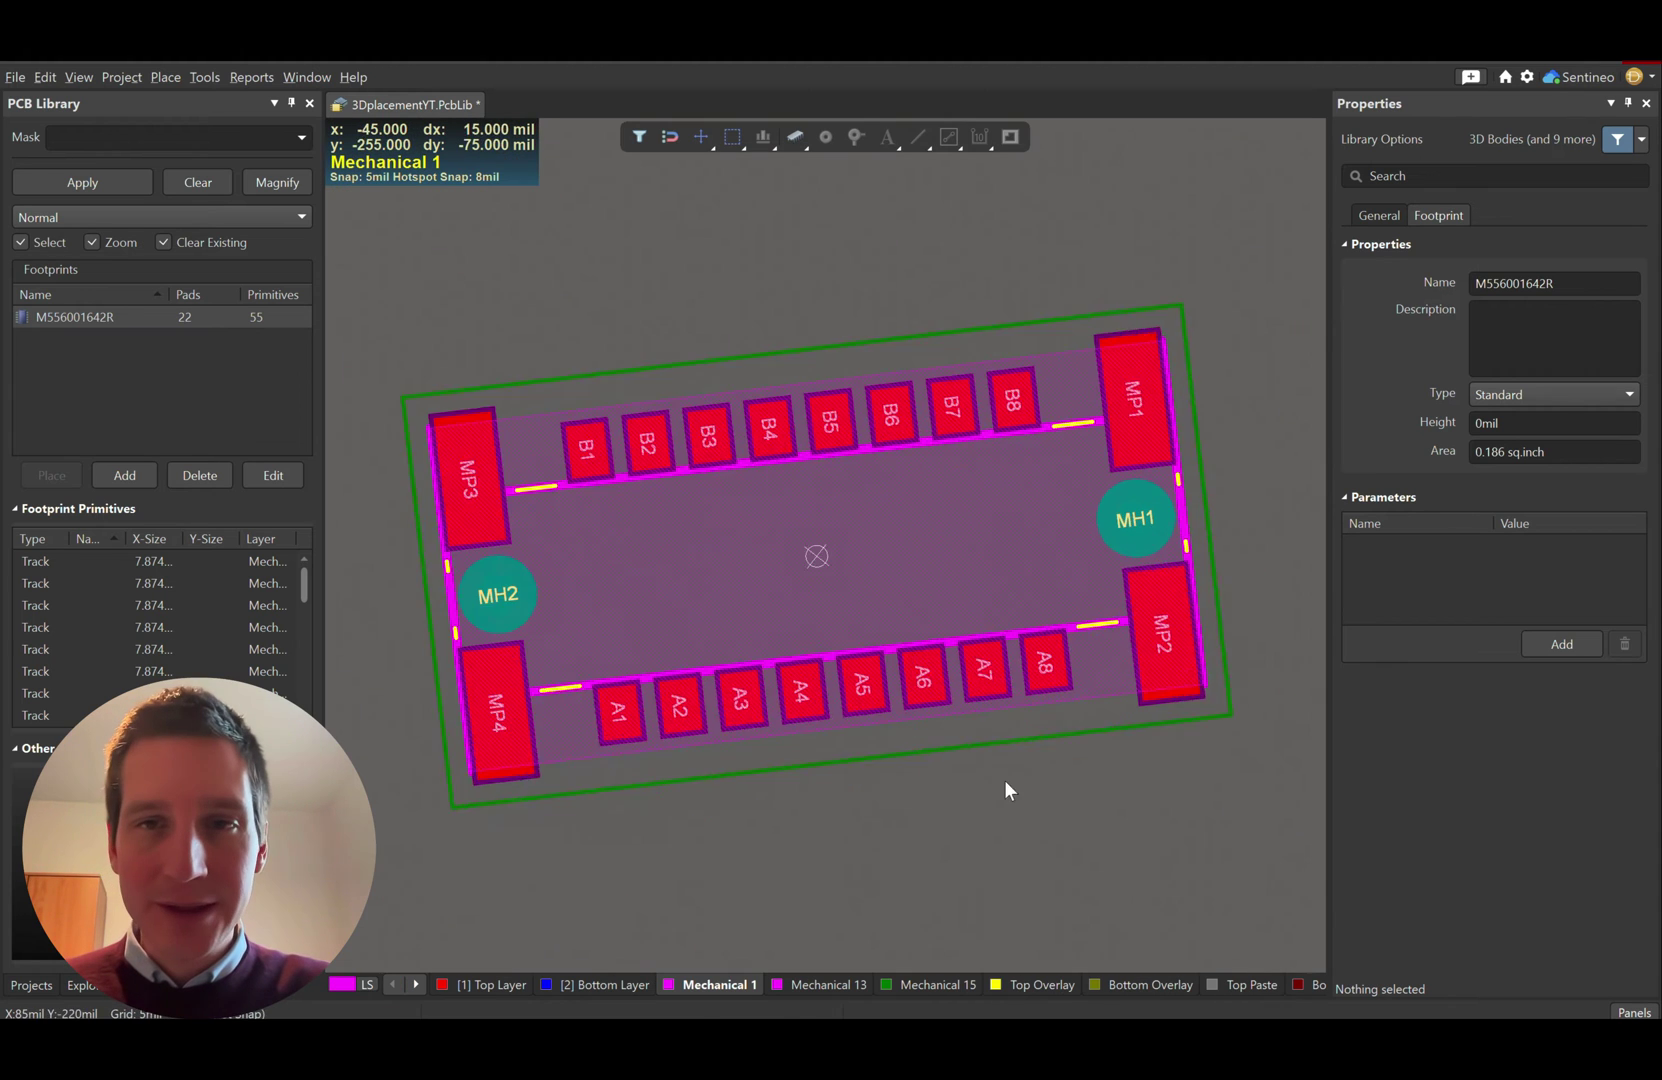
{"action": "left_click", "coordinate": [900, 517]}
{"action": "left_click_drag", "start_coordinate": [900, 517], "coordinate": [866, 534]}
{"action": "key", "text": "space"}
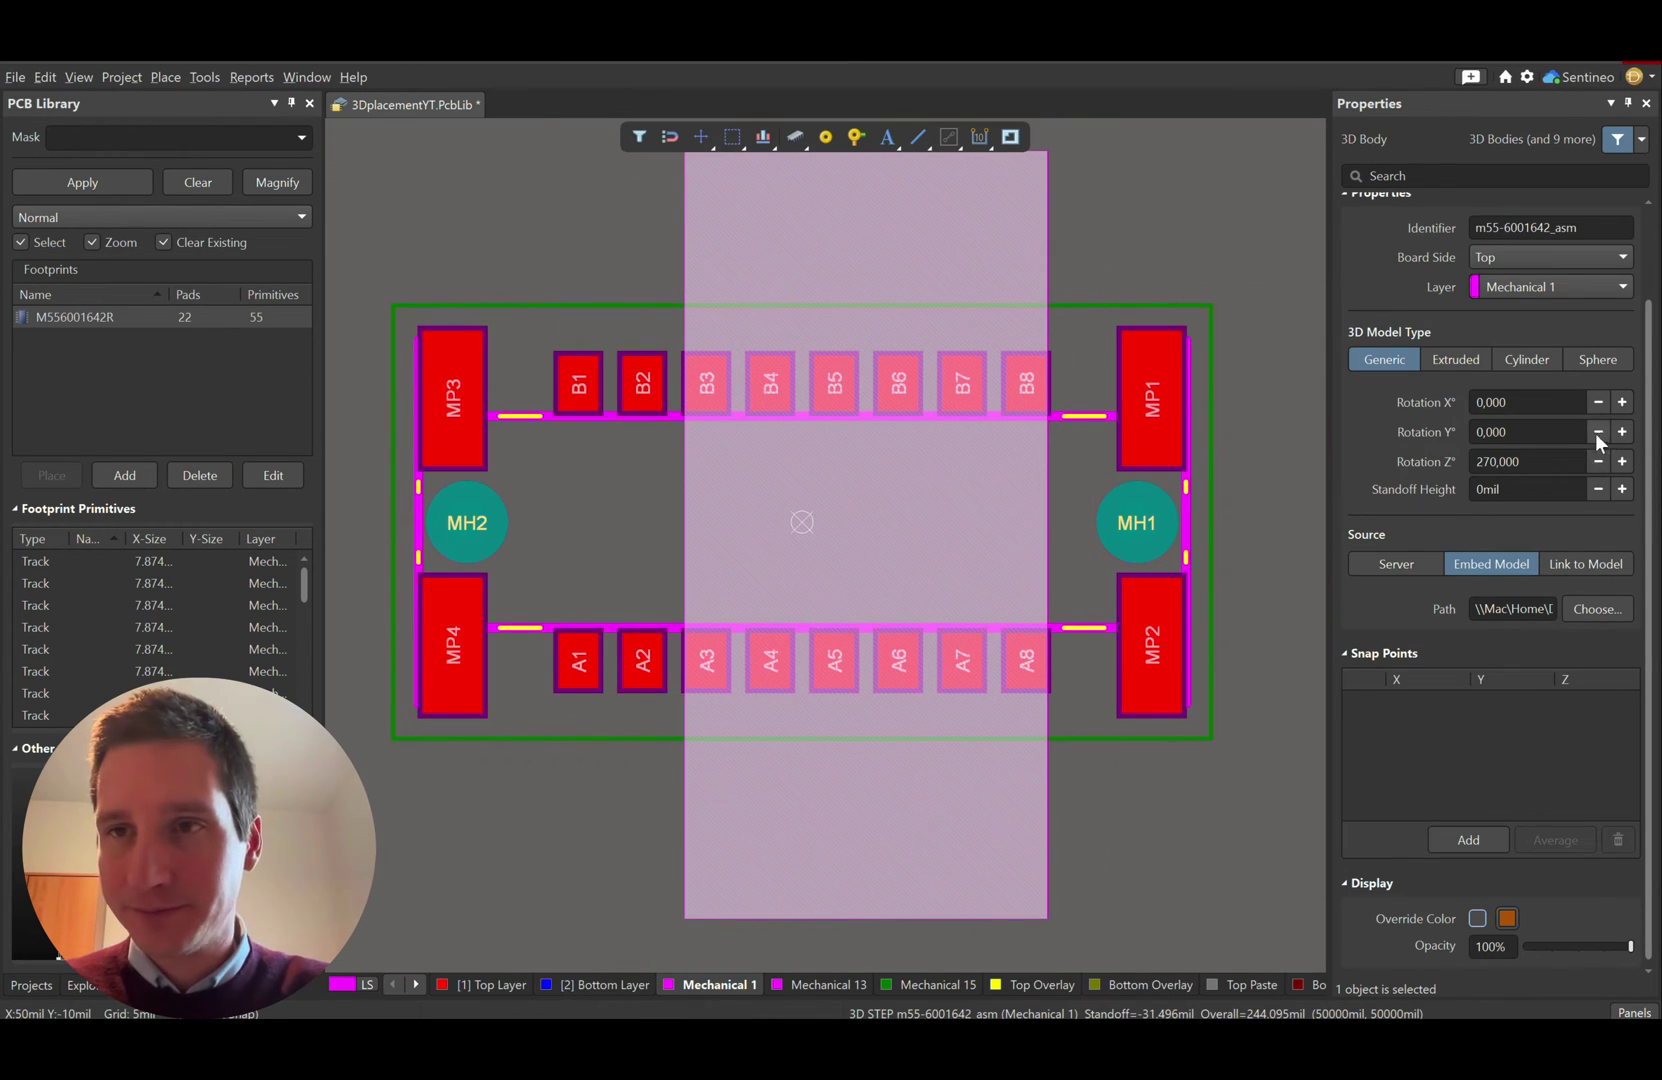
{"action": "left_click", "coordinate": [1597, 436]}
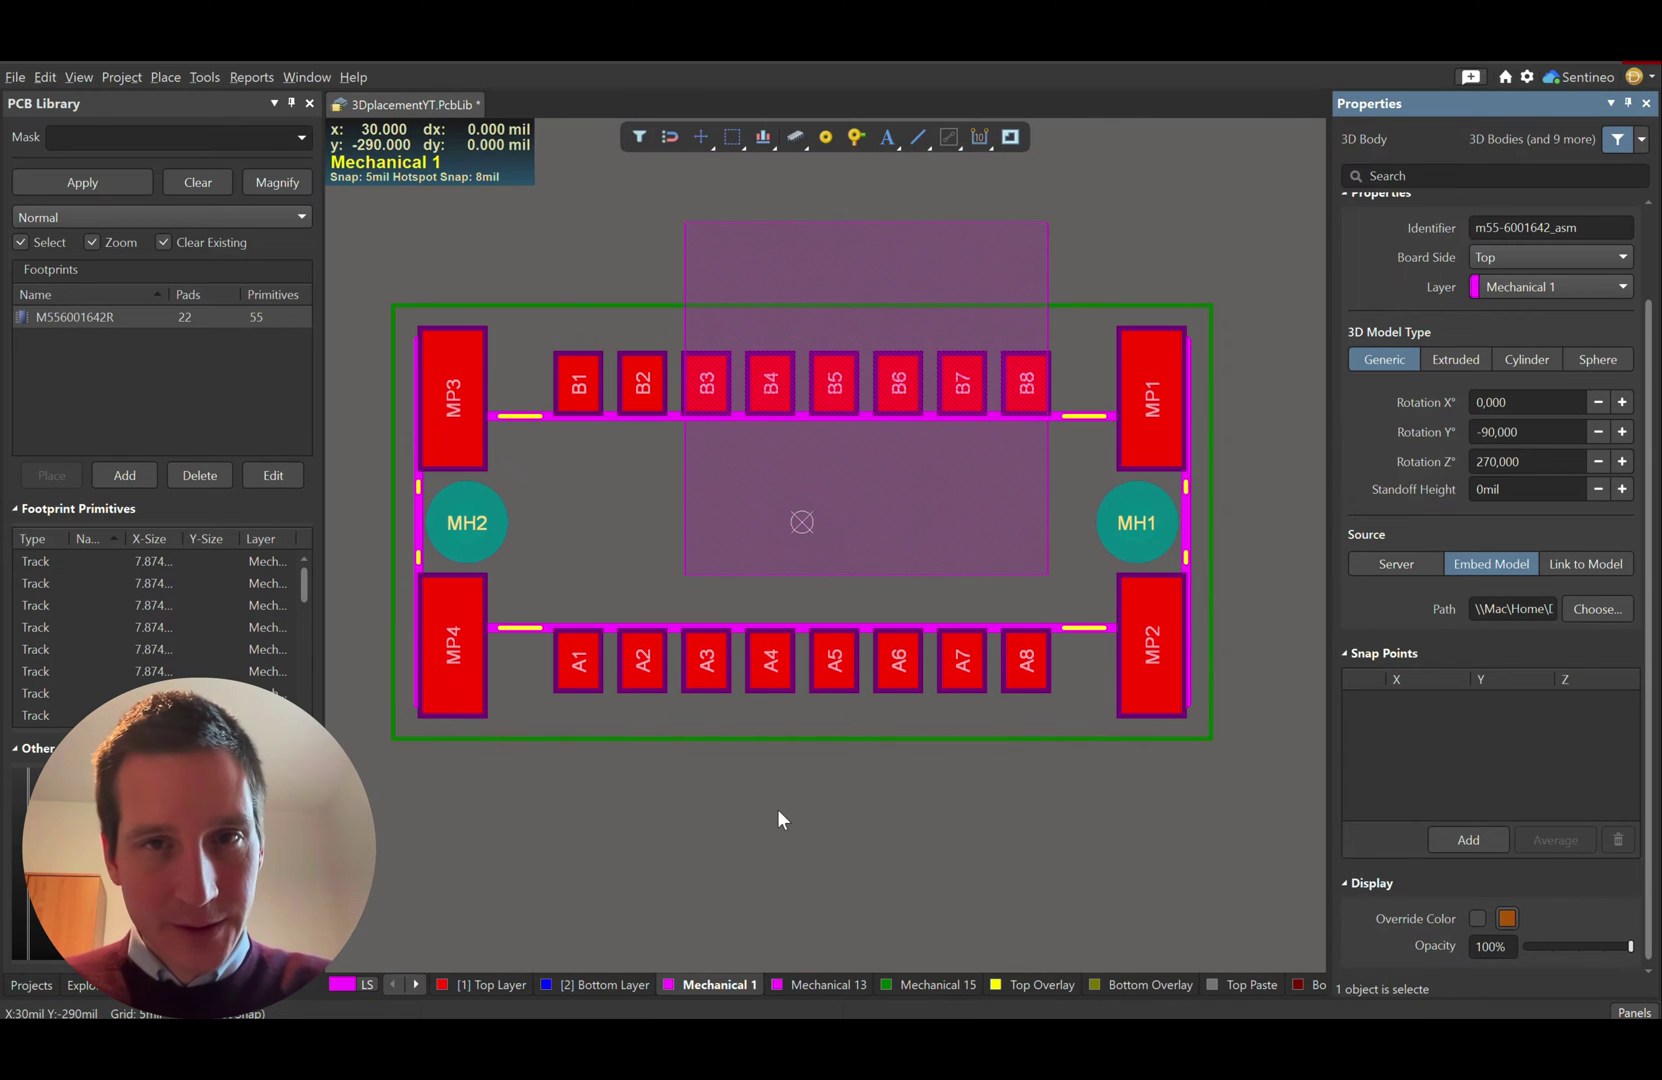
{"action": "left_click", "coordinate": [771, 805]}
{"action": "key", "text": "3"}
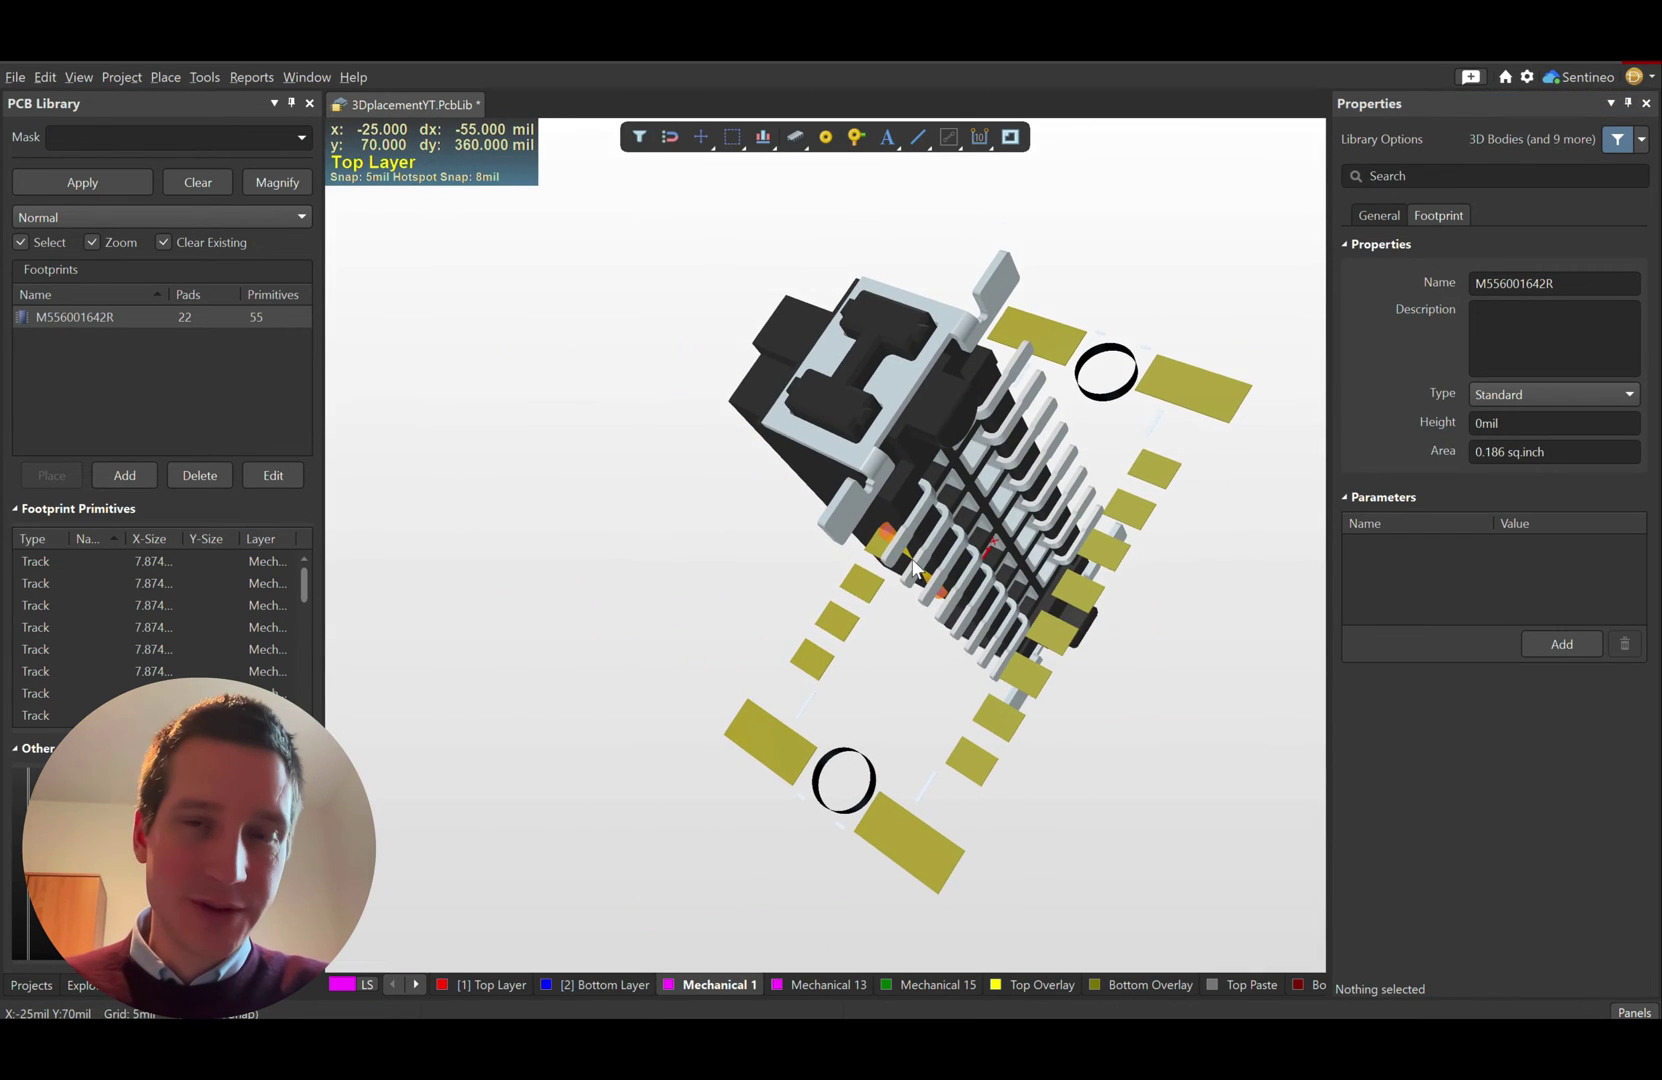
{"action": "right_click_drag", "start_coordinate": [913, 569], "coordinate": [680, 478], "text": "shift"}
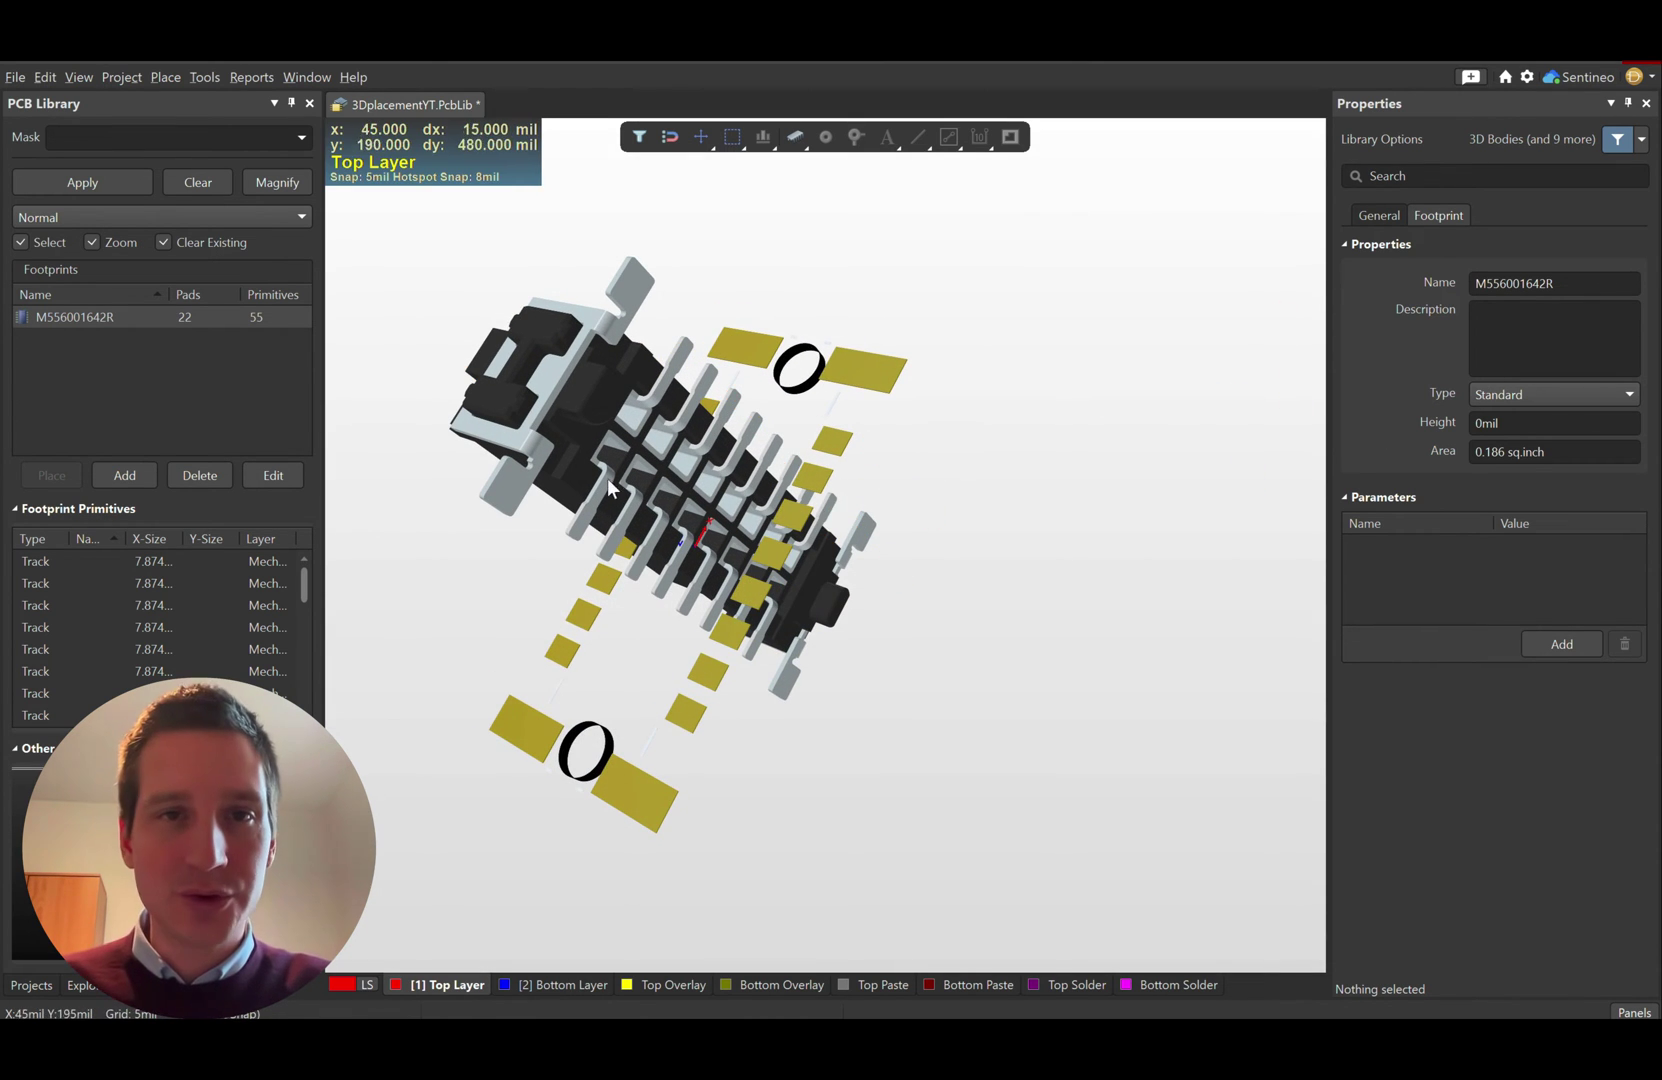
- Step the body's Rotation Y and Rotation Z values to 0° so the connector stands upright
{"action": "left_click", "coordinate": [583, 403]}
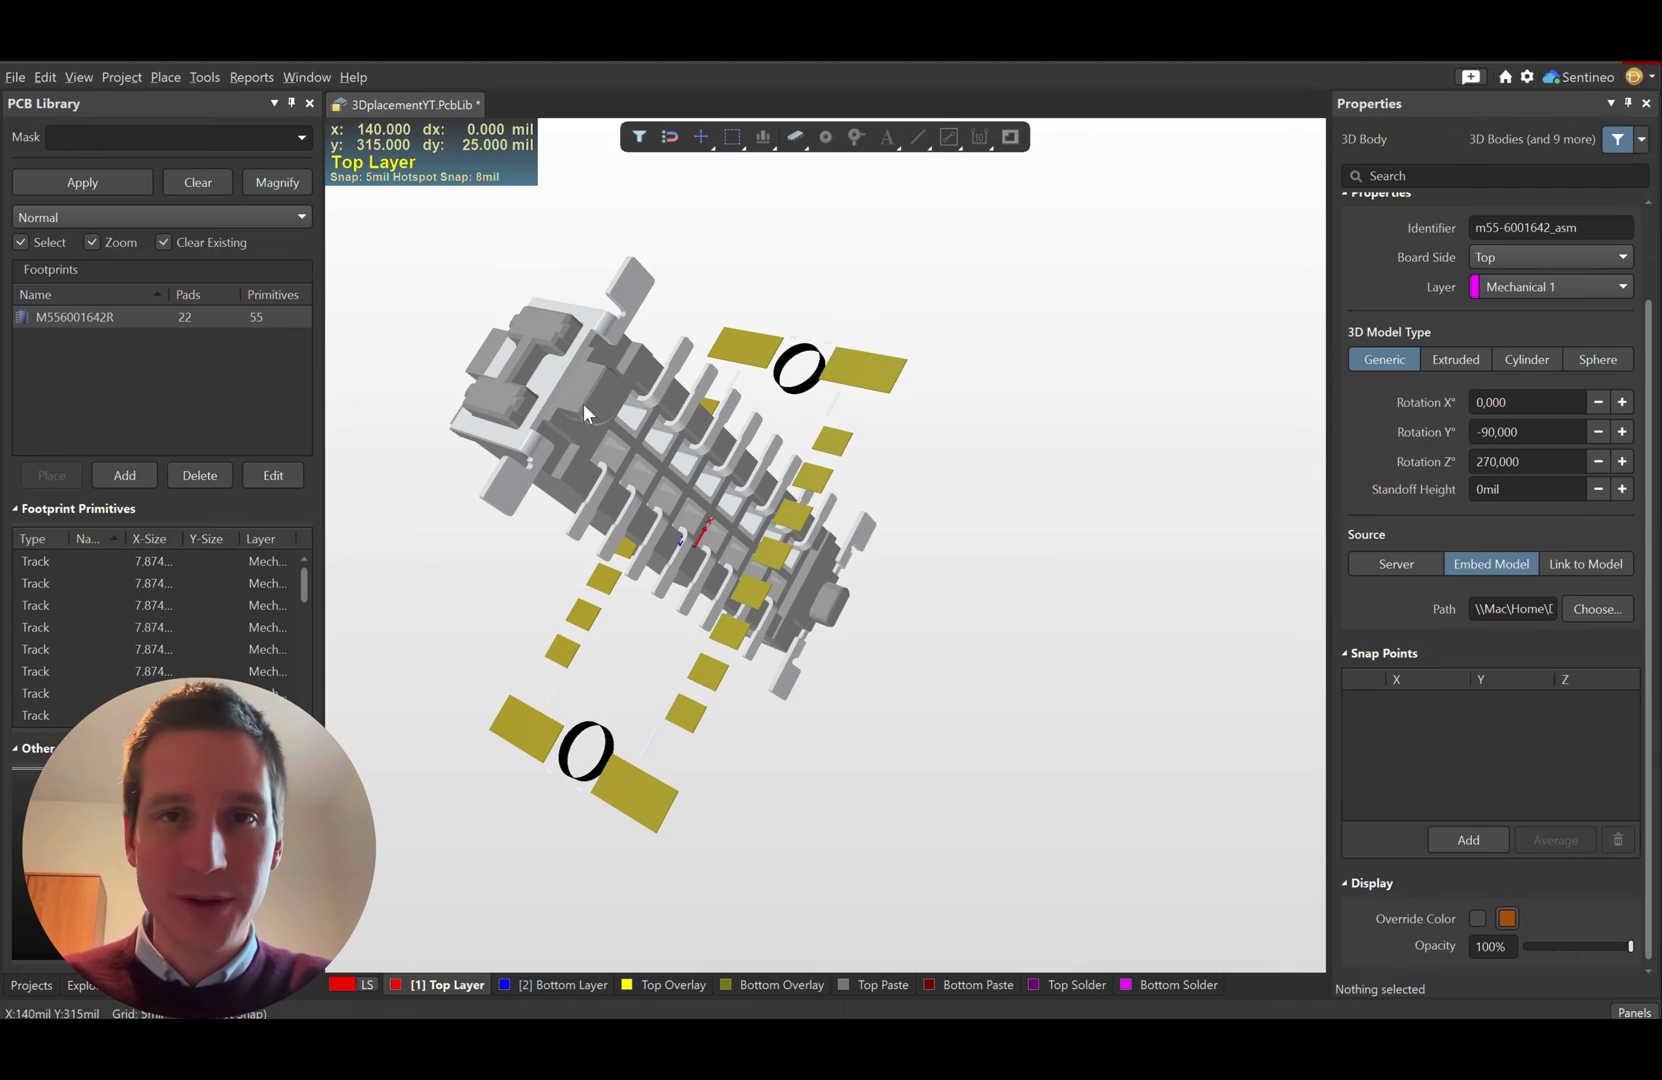
{"action": "left_click", "coordinate": [1598, 432]}
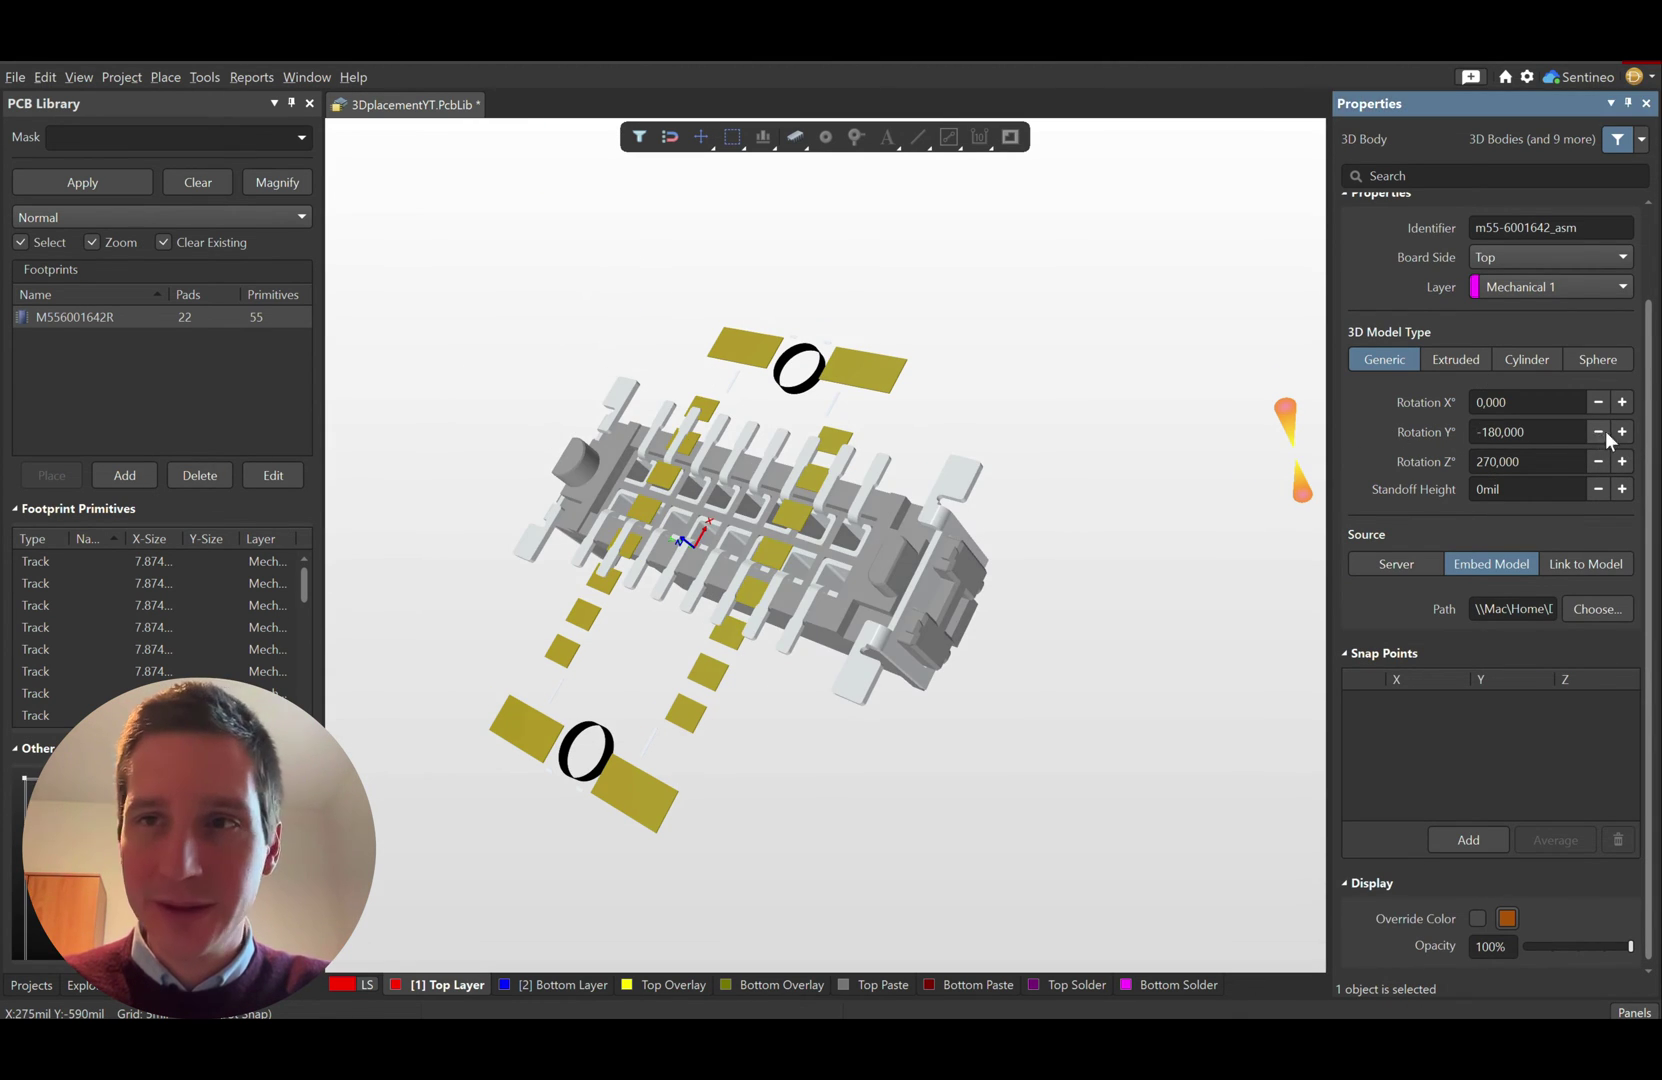
{"action": "left_click", "coordinate": [1598, 431]}
{"action": "left_click", "coordinate": [1598, 431]}
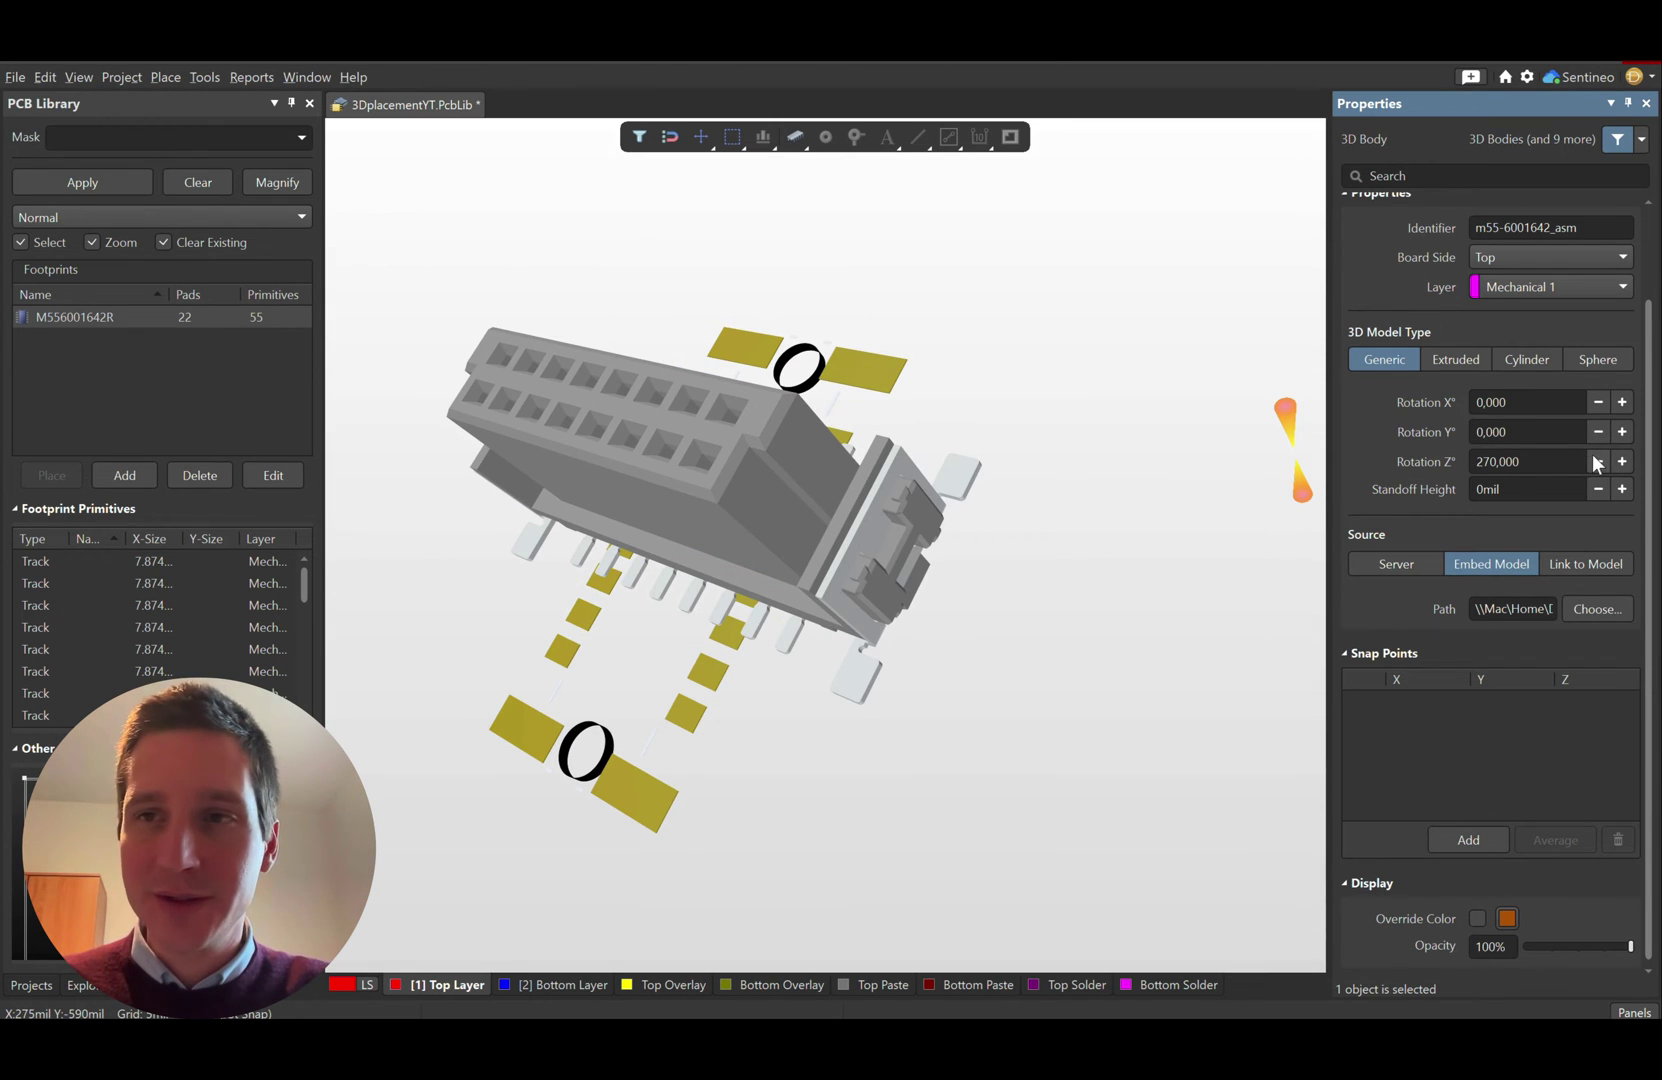
{"action": "left_click", "coordinate": [1596, 461]}
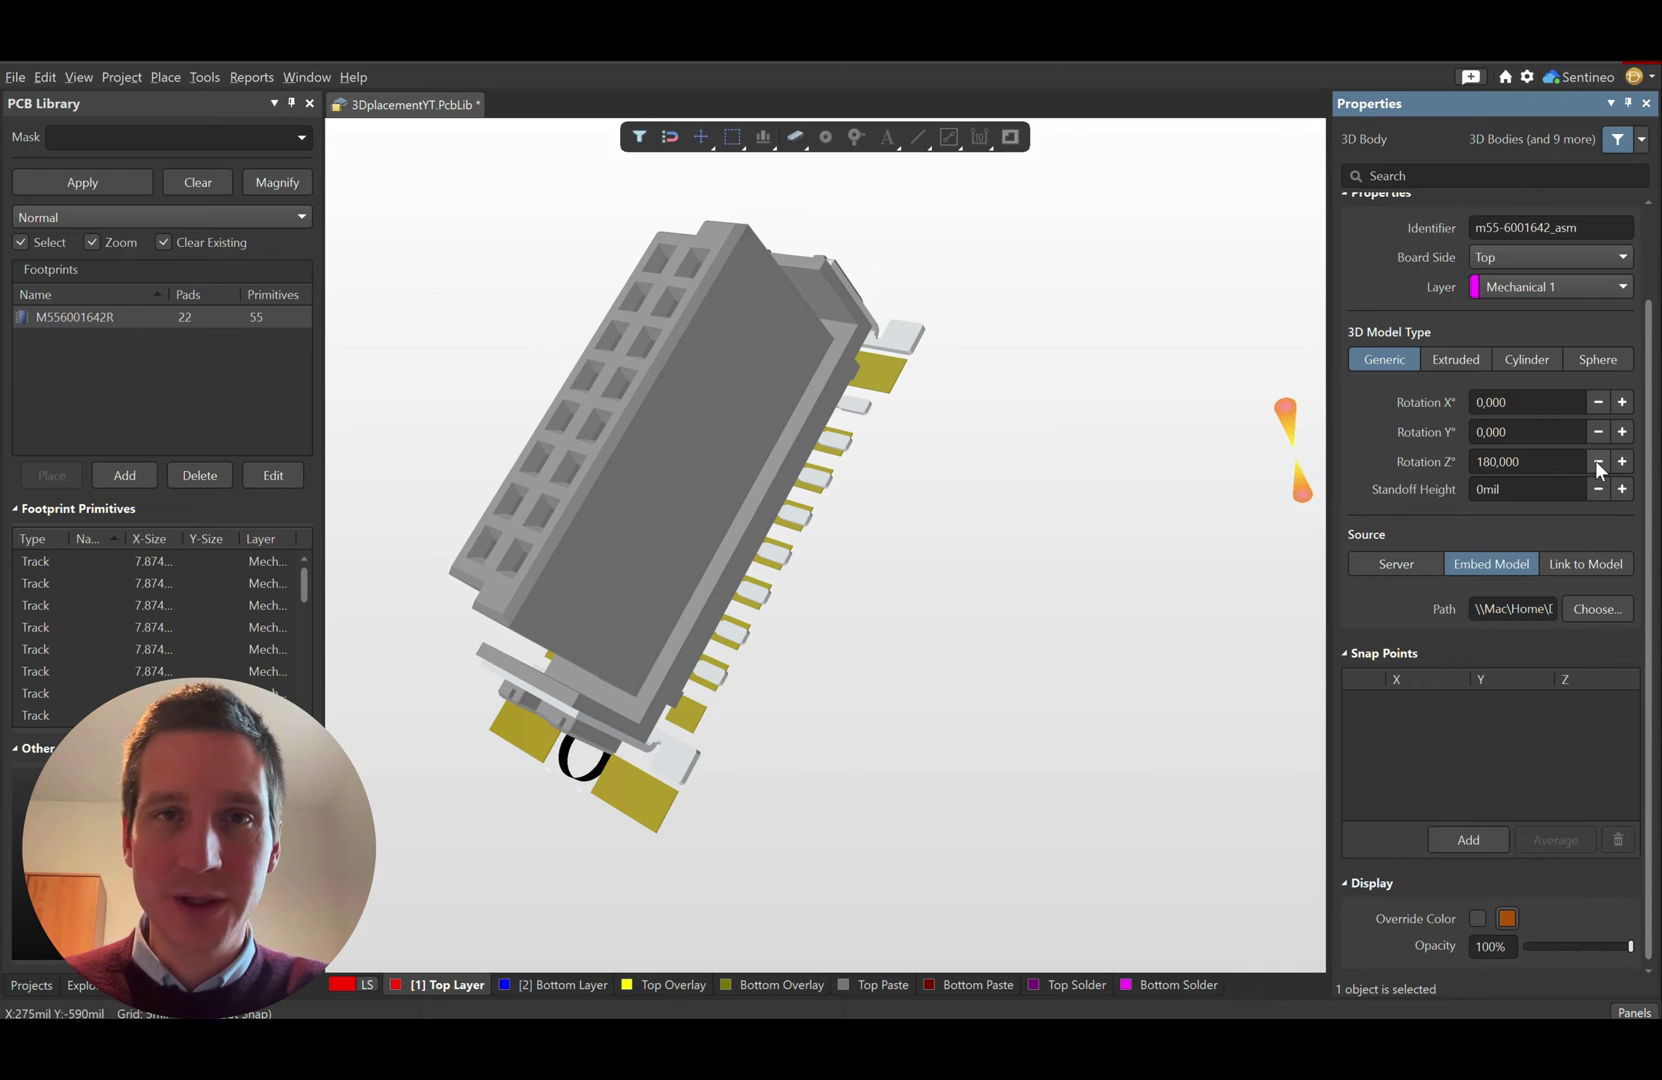
{"action": "left_click", "coordinate": [1596, 461]}
{"action": "left_click", "coordinate": [1596, 461]}
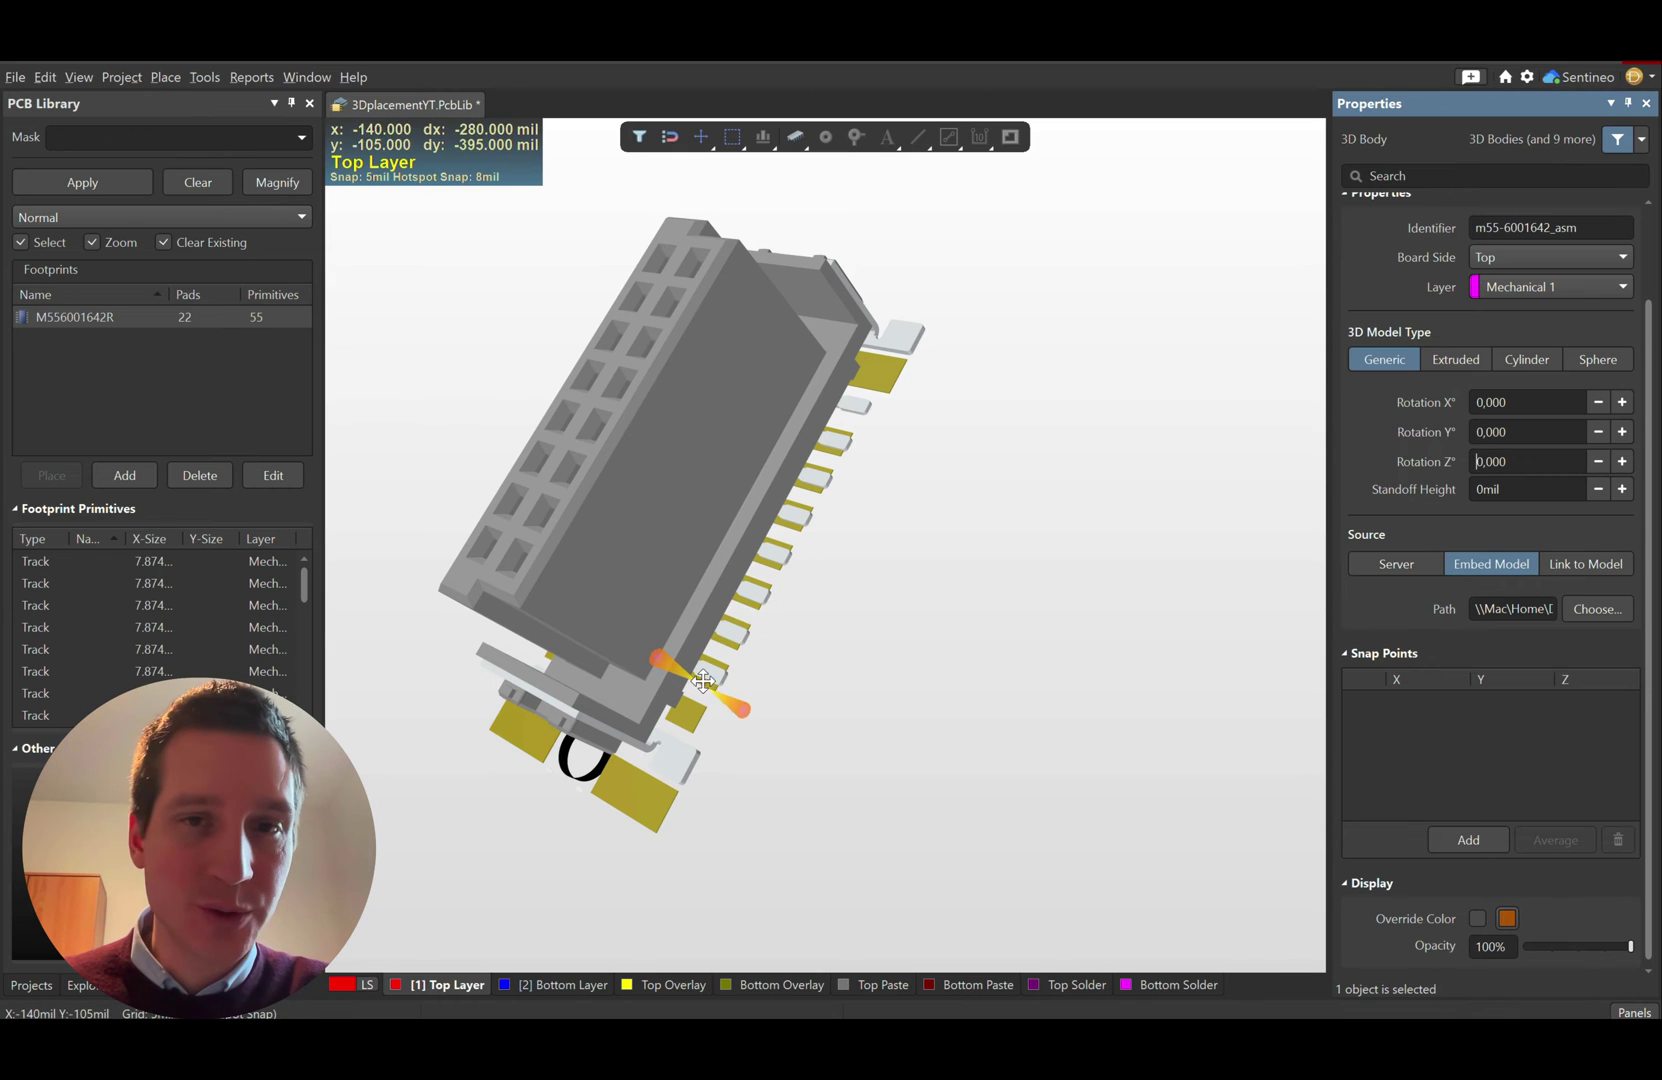
- Set Rotation Z to −180° and drag the body until its pins line up over the pads
{"action": "left_click", "coordinate": [1593, 458]}
{"action": "left_click", "coordinate": [1593, 458]}
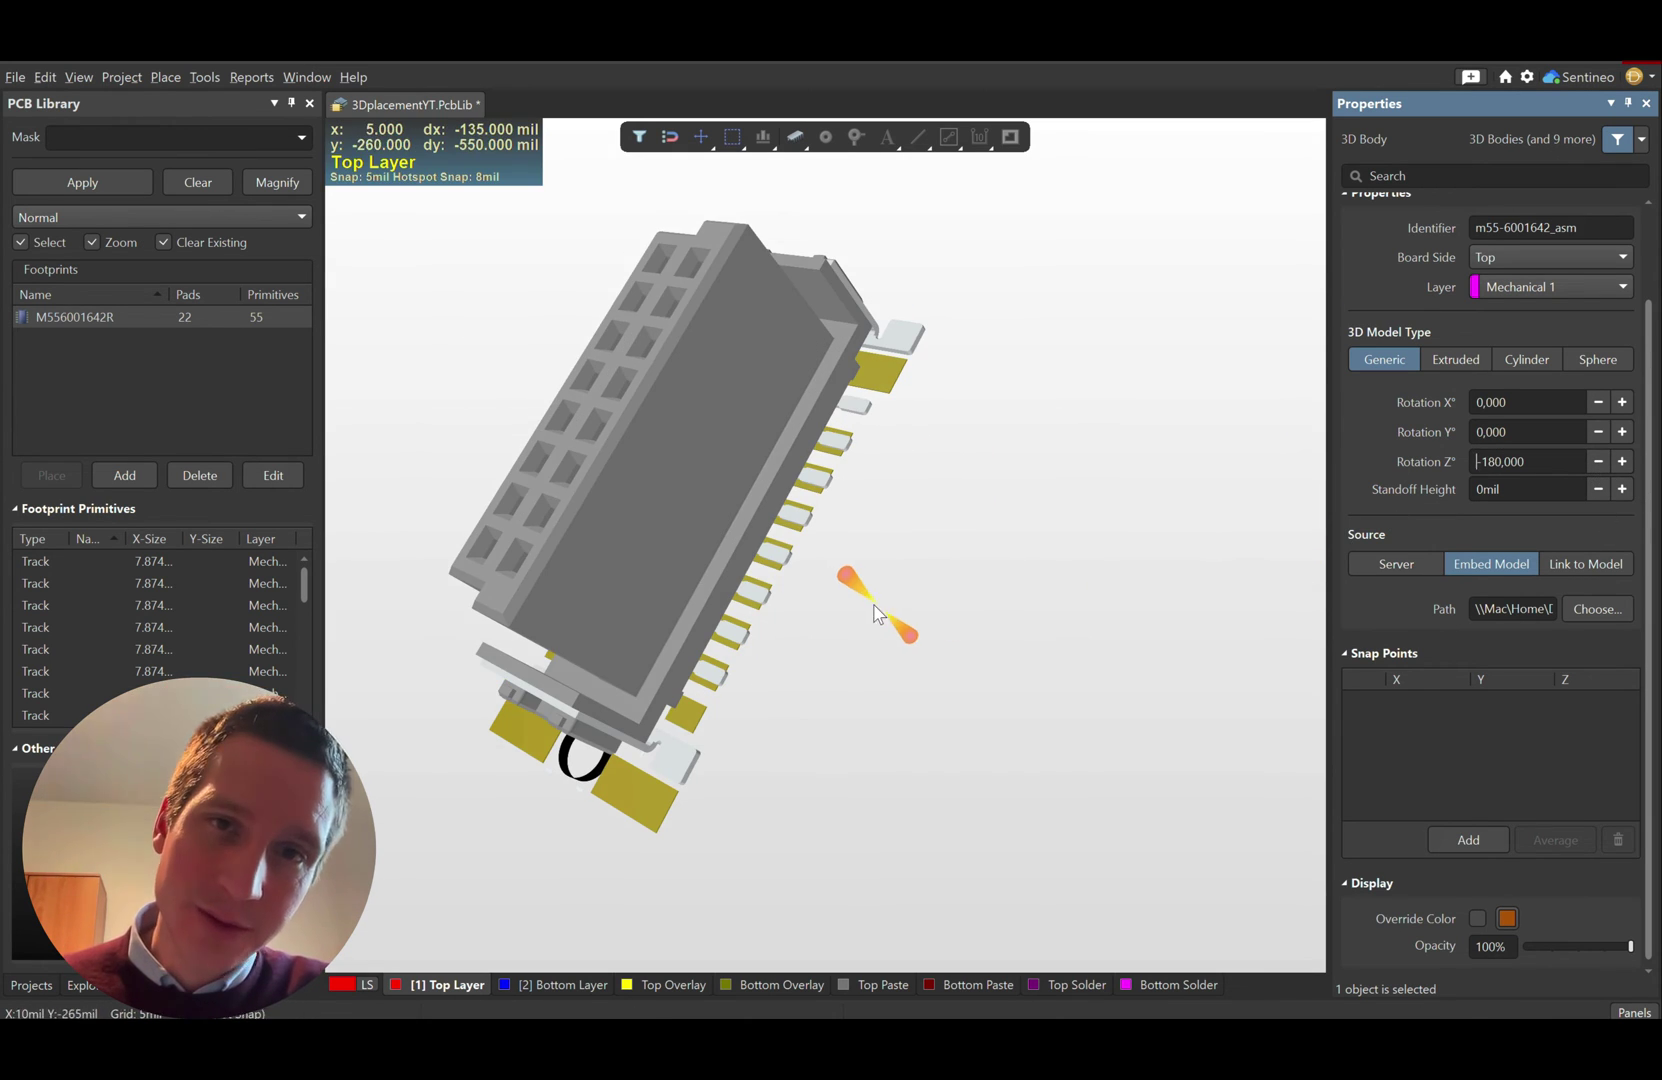
{"action": "left_click_drag", "start_coordinate": [657, 620], "coordinate": [792, 733]}
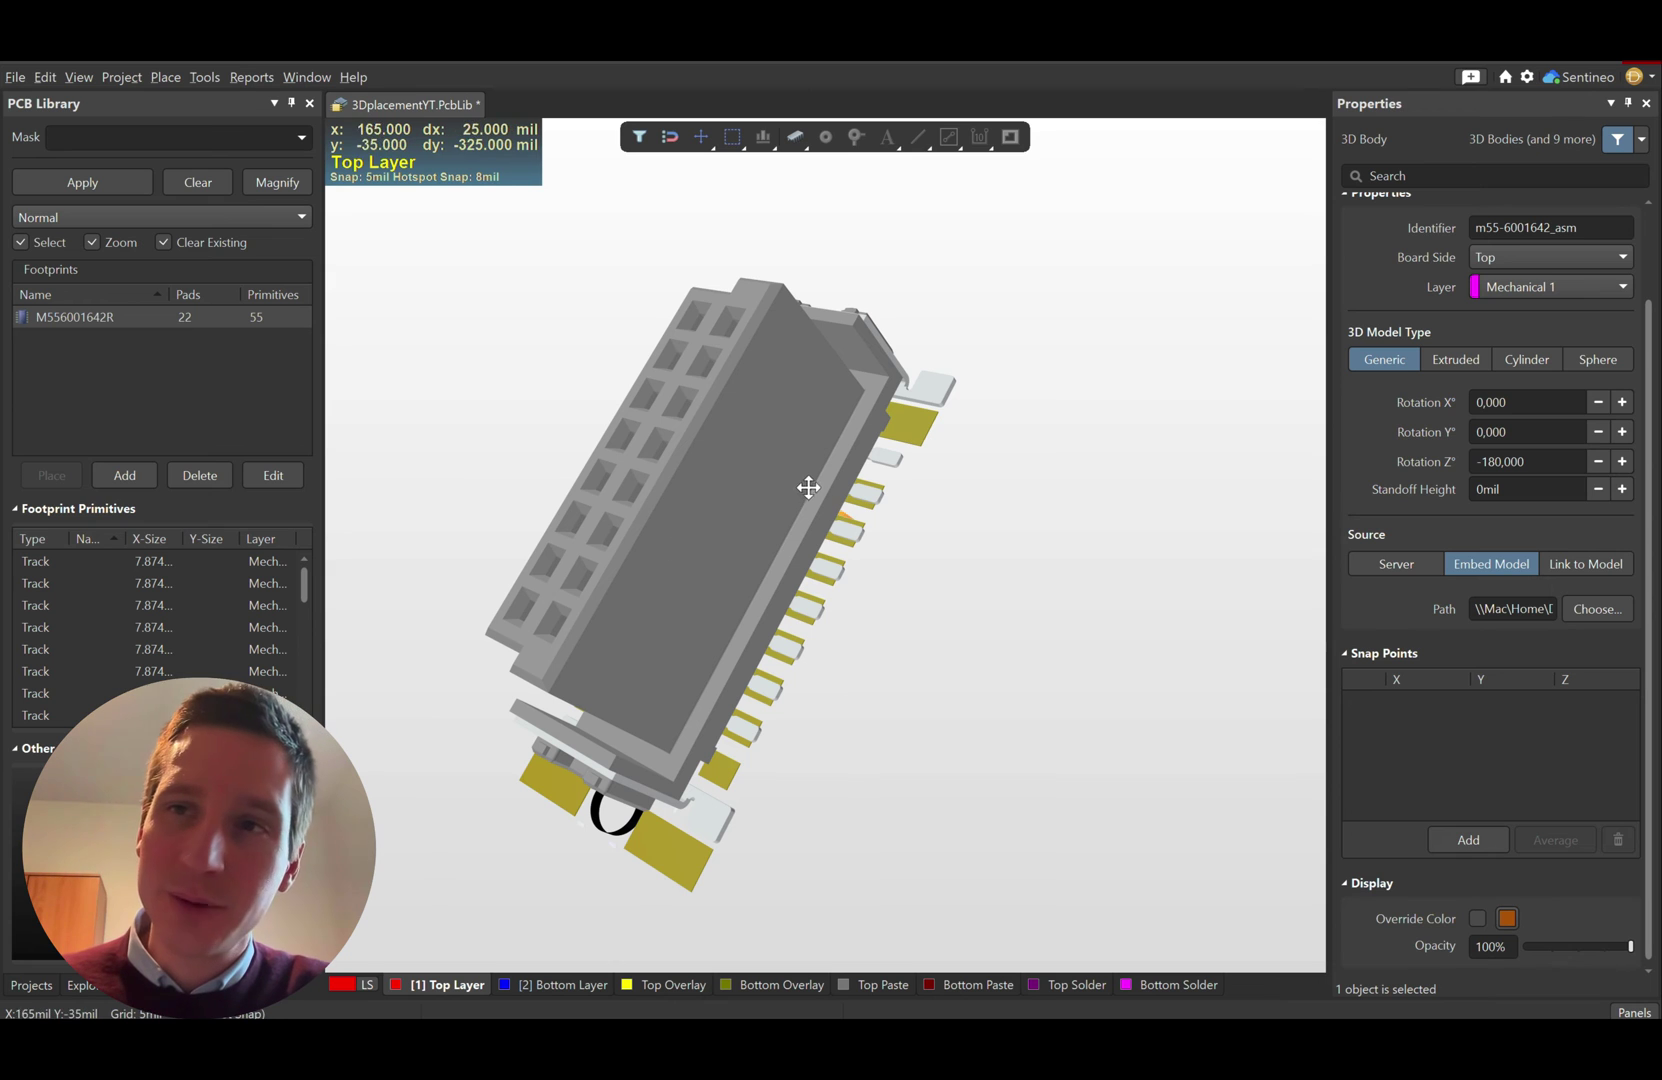
{"action": "left_click_drag", "start_coordinate": [727, 497], "coordinate": [647, 567]}
{"action": "key", "text": "2"}
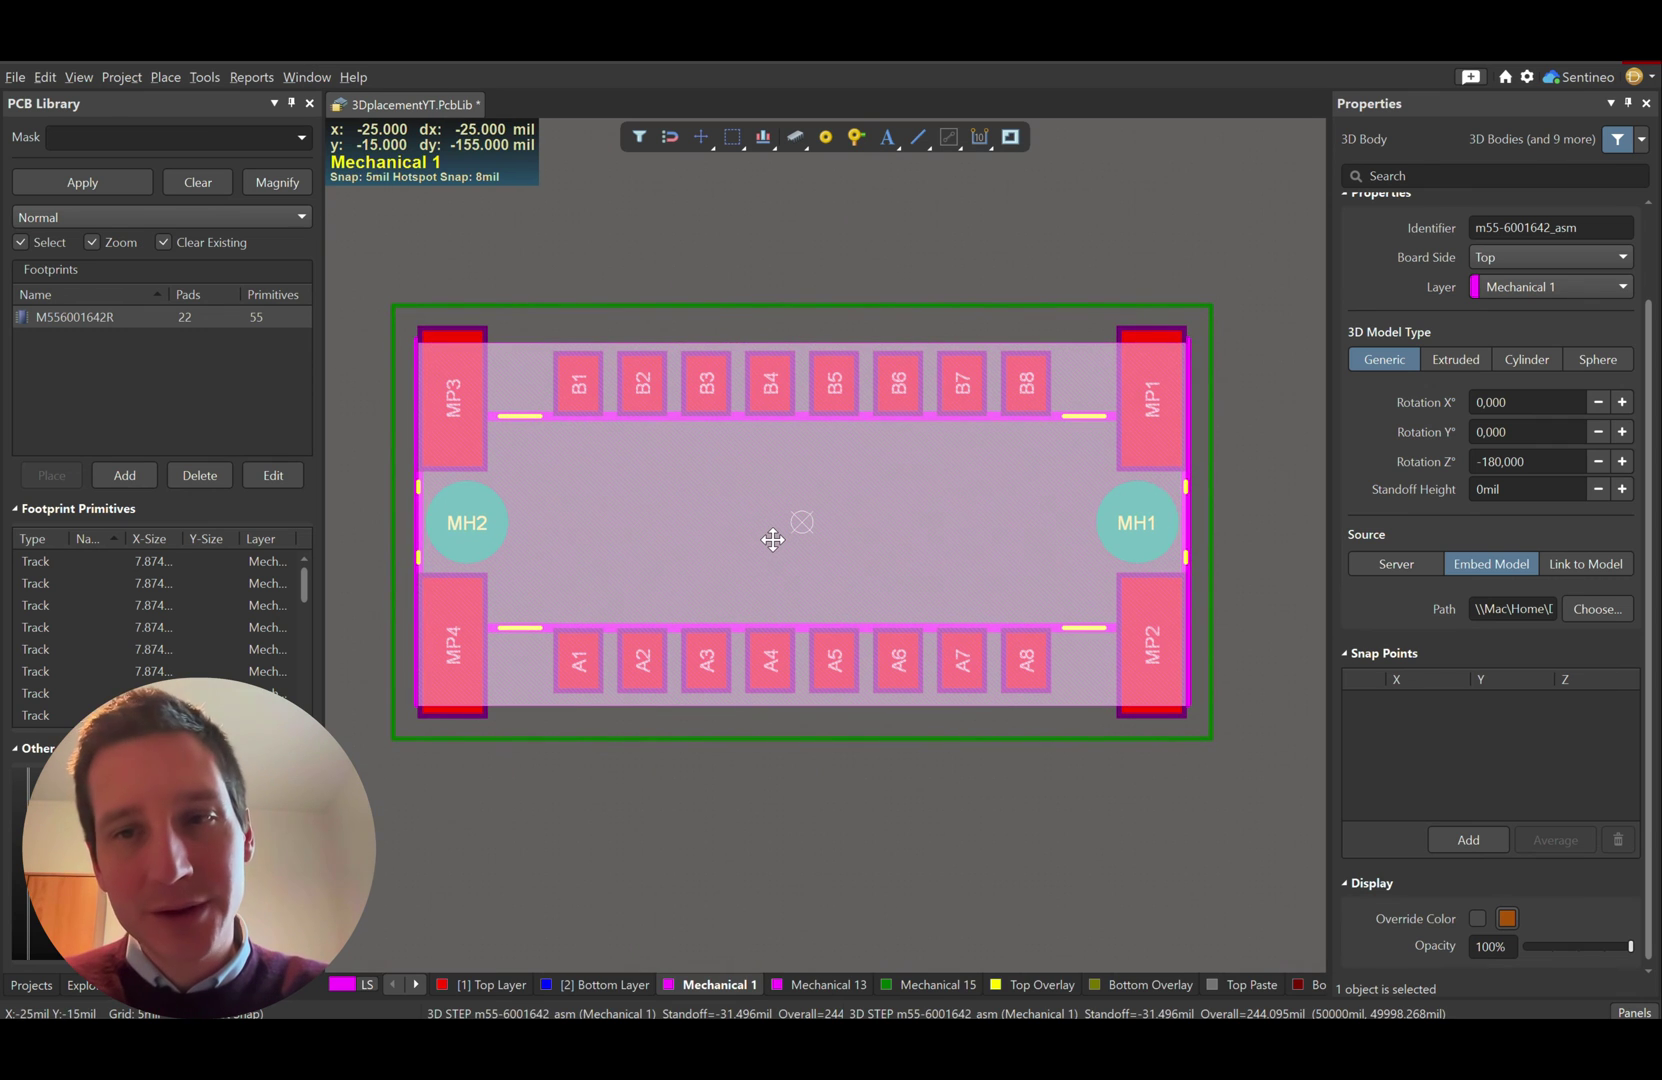
{"action": "left_click_drag", "start_coordinate": [769, 534], "coordinate": [803, 521]}
{"action": "key", "text": "3"}
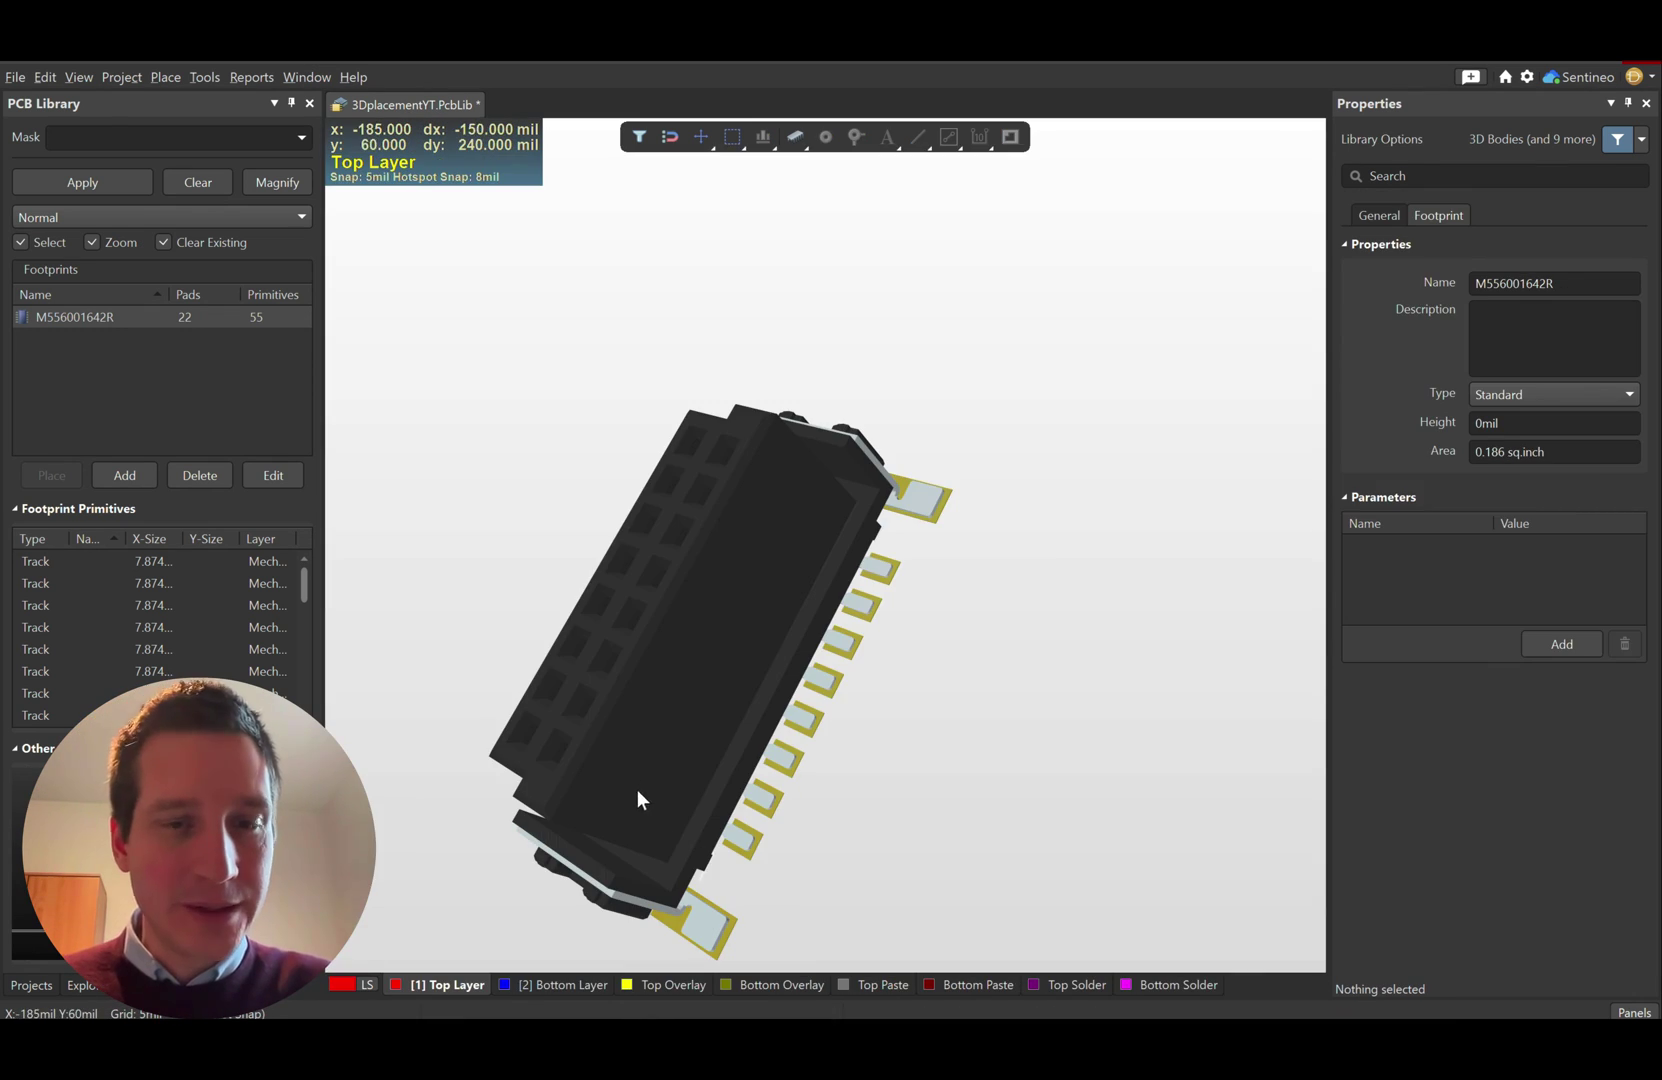
{"action": "right_click_drag", "start_coordinate": [638, 789], "coordinate": [871, 652], "text": "shift"}
{"action": "scroll", "coordinate": [1043, 607], "scroll_direction": "down", "scroll_amount": 2}
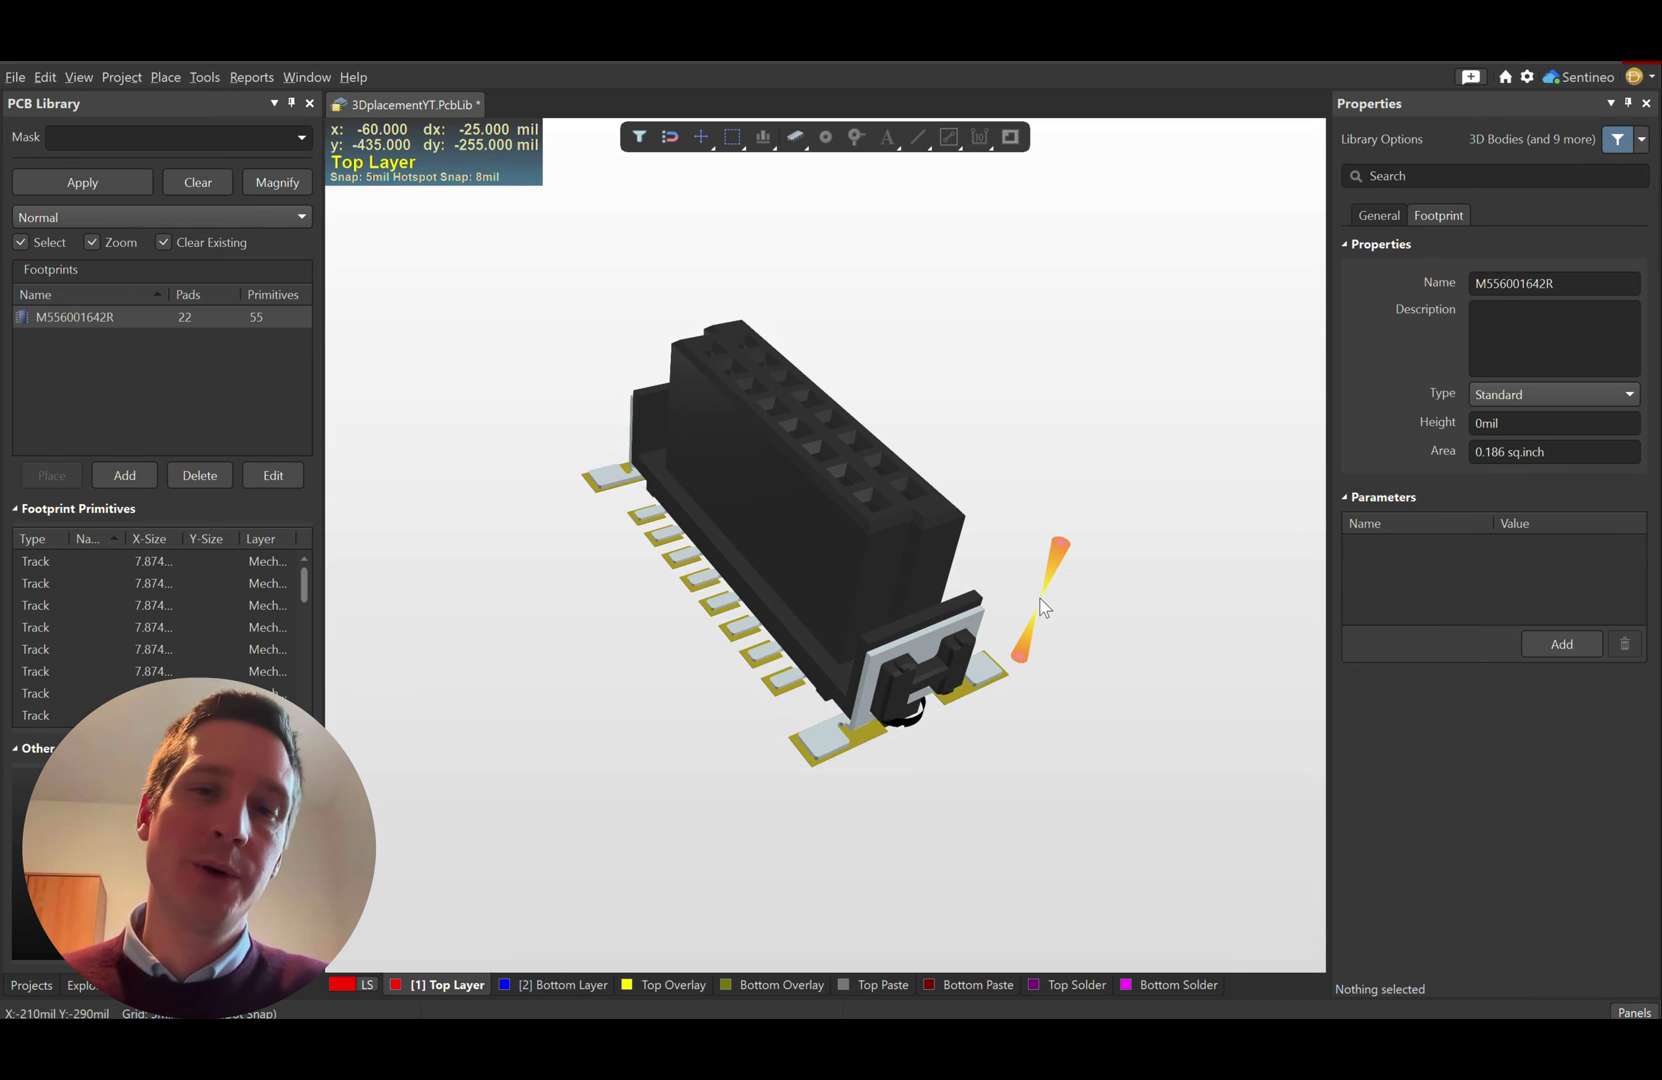